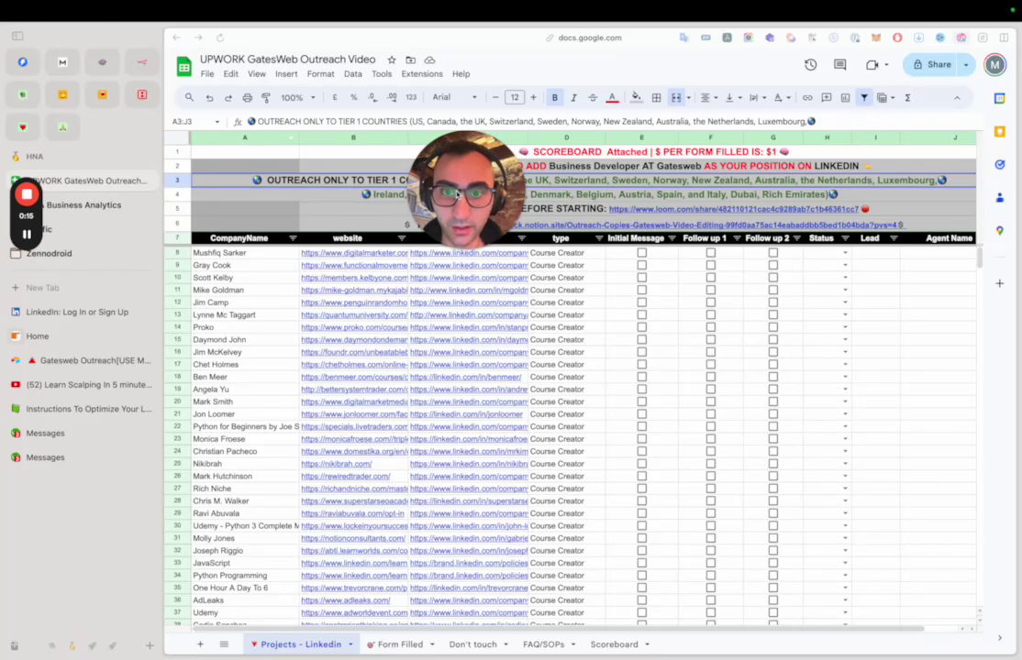
Open the Gatesweb case studies page through the 'here' link on the home page.
left_click(64, 338)
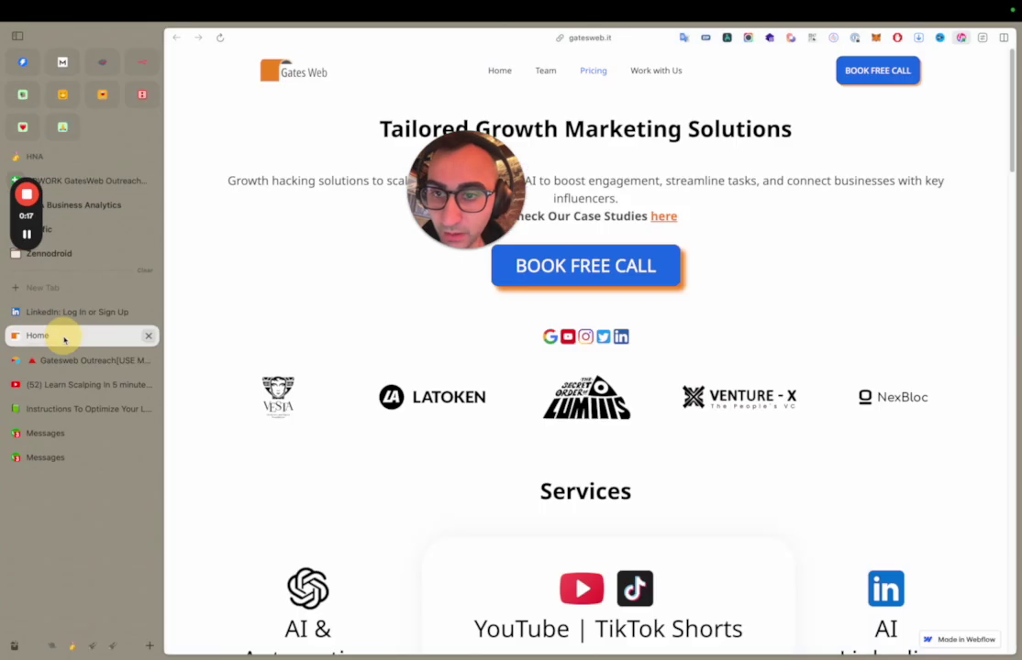
left_click_drag(468, 201, 300, 236)
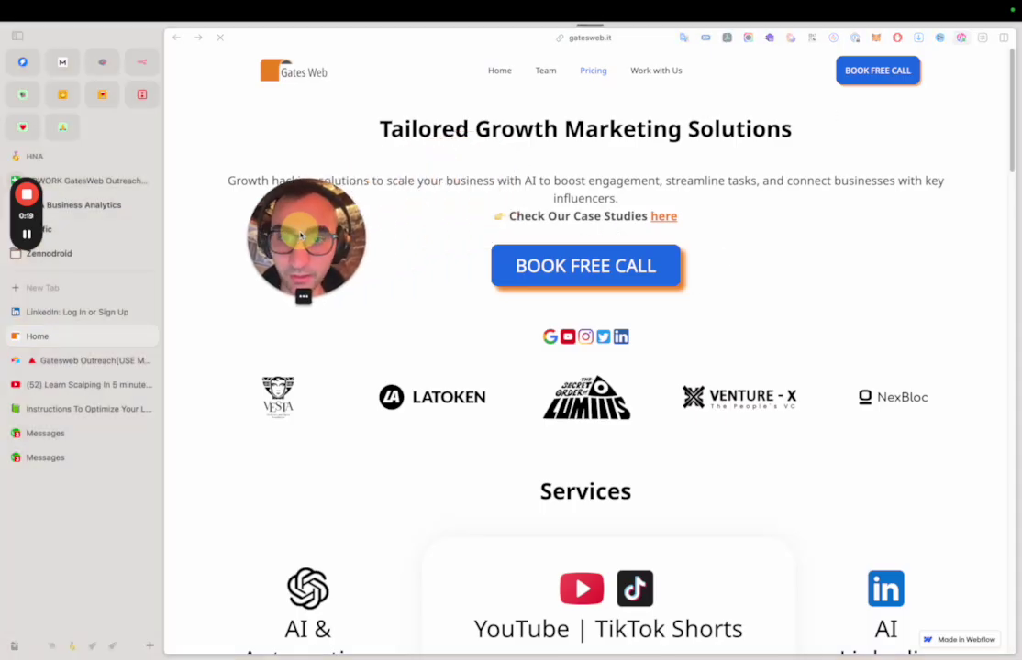
scroll(587, 229, "down", 2)
scroll(587, 229, "up", 2)
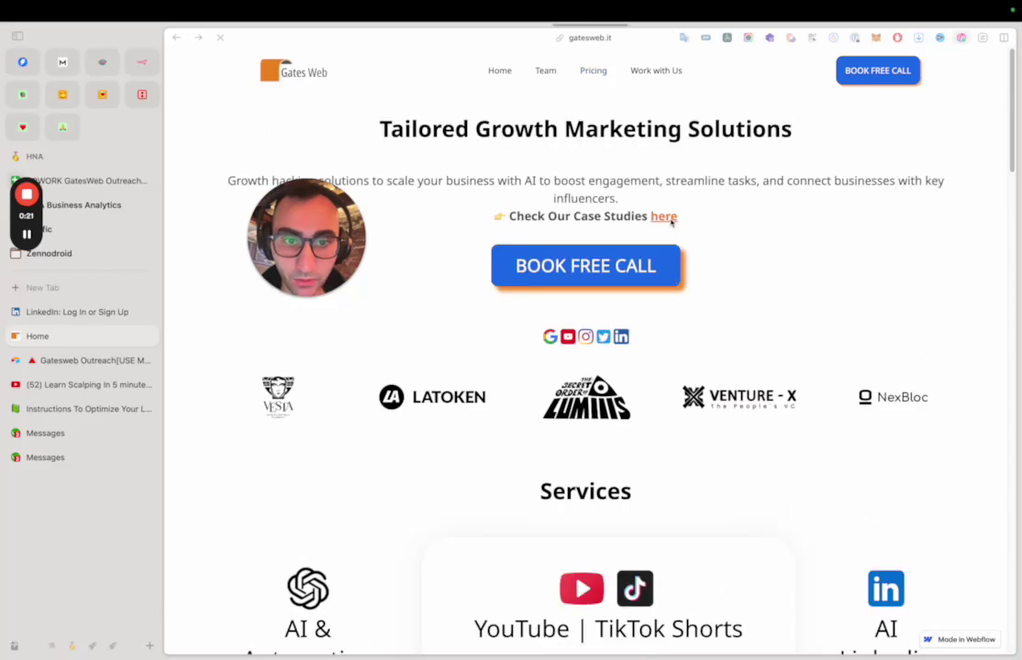
left_click(667, 219)
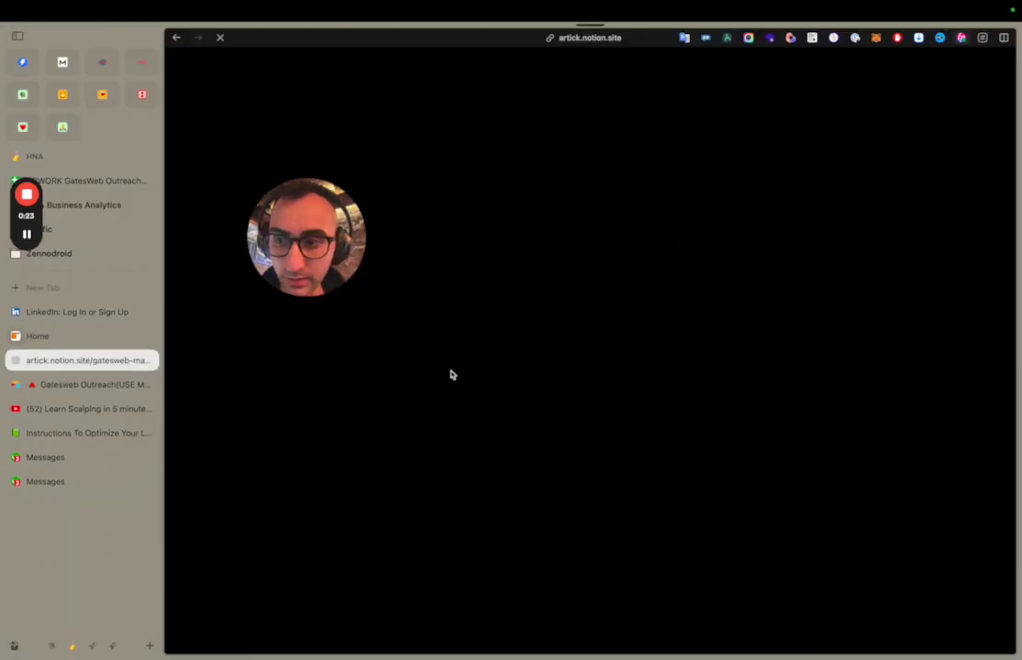
Go back to the UPWORK GatesWeb Outreach spreadsheet.
left_click_drag(301, 292, 269, 301)
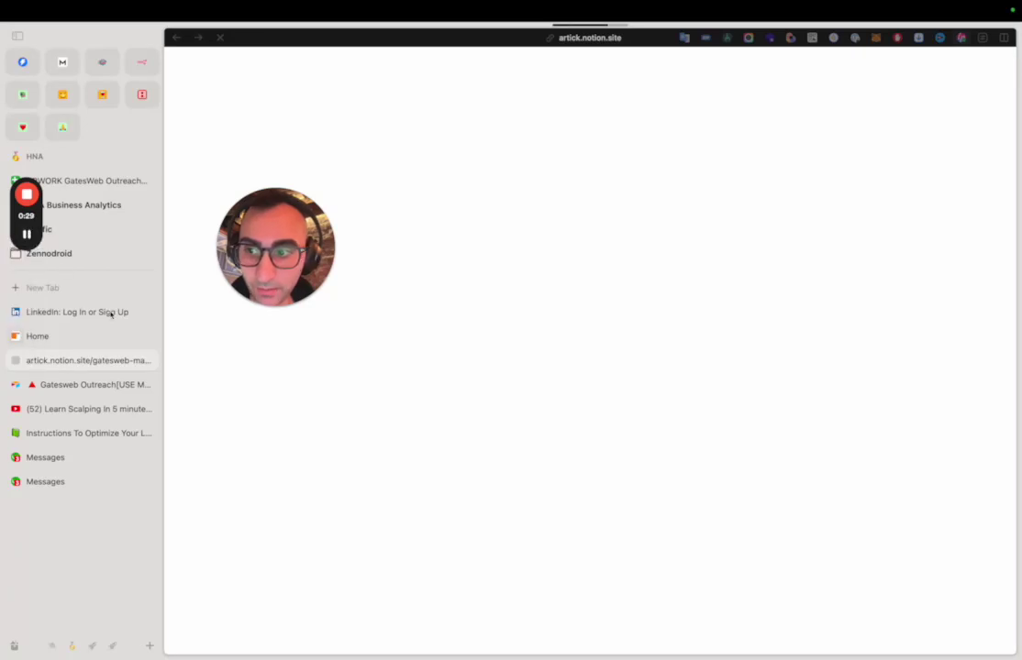
left_click(111, 183)
left_click_drag(263, 233, 263, 306)
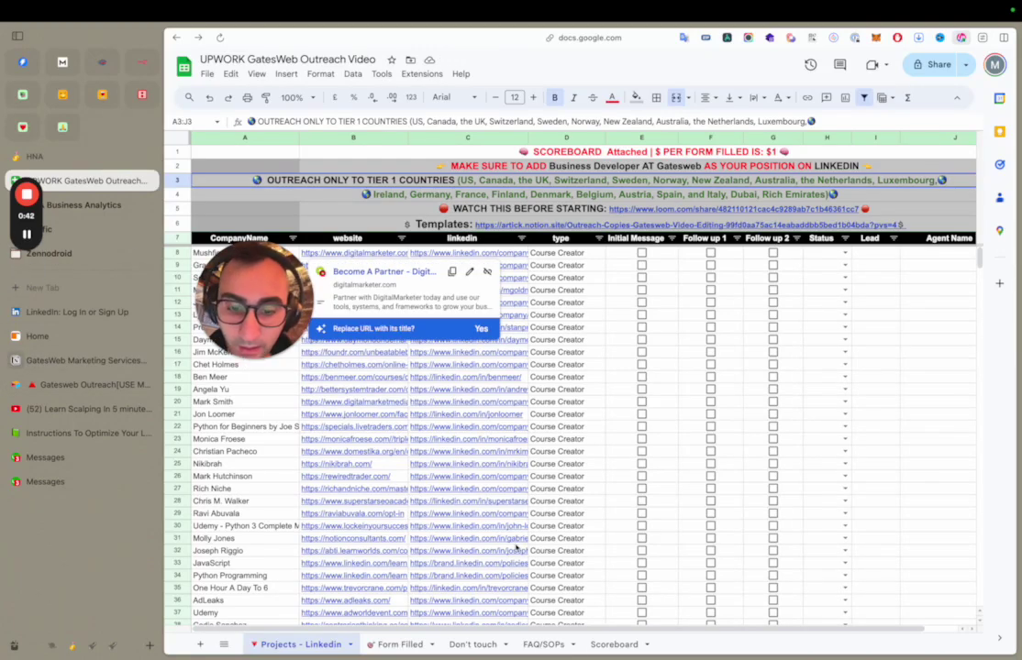
Select the free video offer quote on the Notion outreach copies page.
key("ctrl+Right")
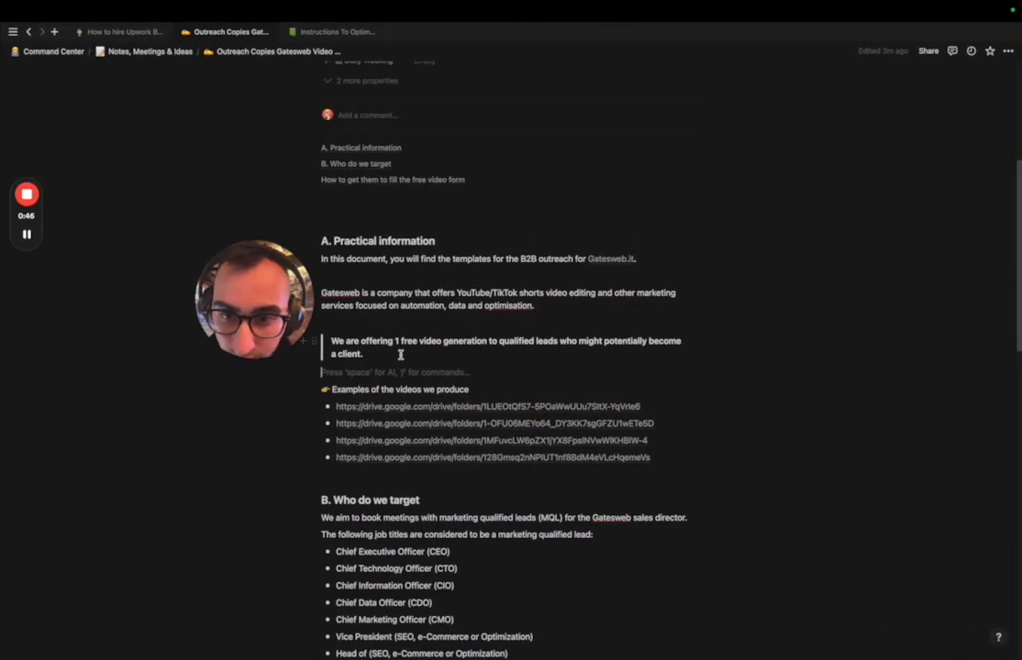
mouse_move(400, 354)
left_mouse_down()
mouse_move(371, 344)
mouse_move(402, 343)
left_mouse_up()
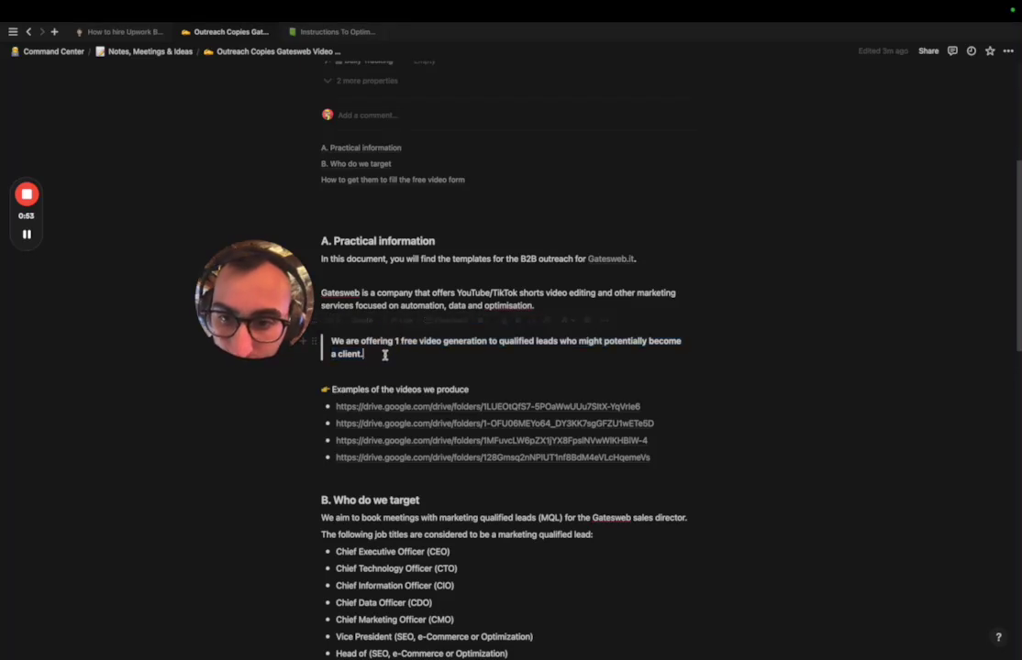
triple_click(385, 344)
mouse_move(388, 351)
left_mouse_down()
mouse_move(396, 344)
mouse_move(393, 353)
left_mouse_up()
left_click(456, 369)
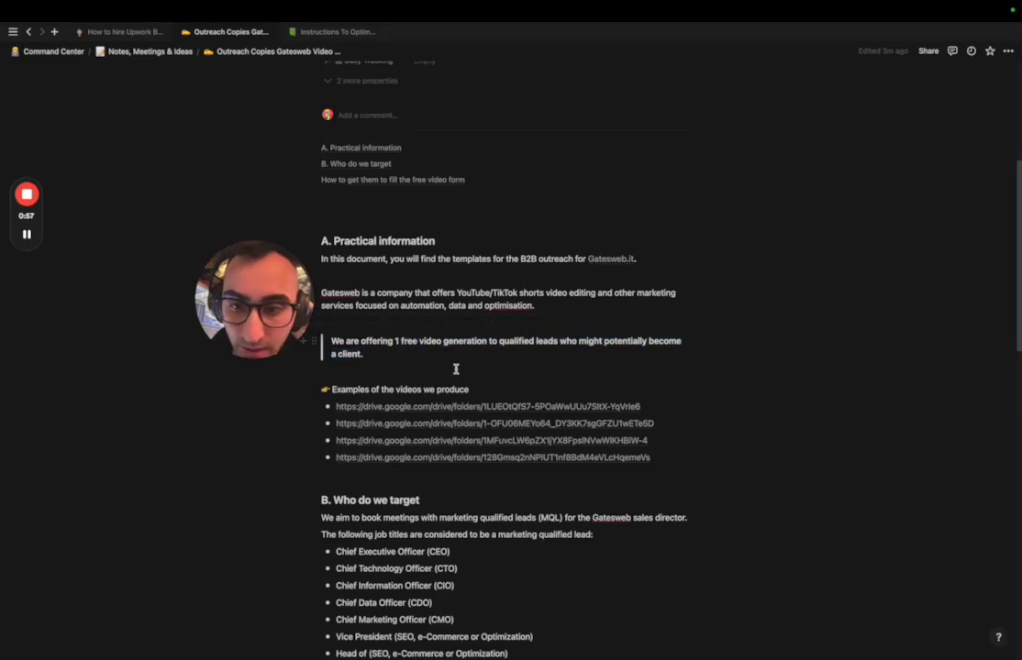
Open the Drive example folders, including Video Edit - Examples and Youtube shorts.
left_click(484, 408)
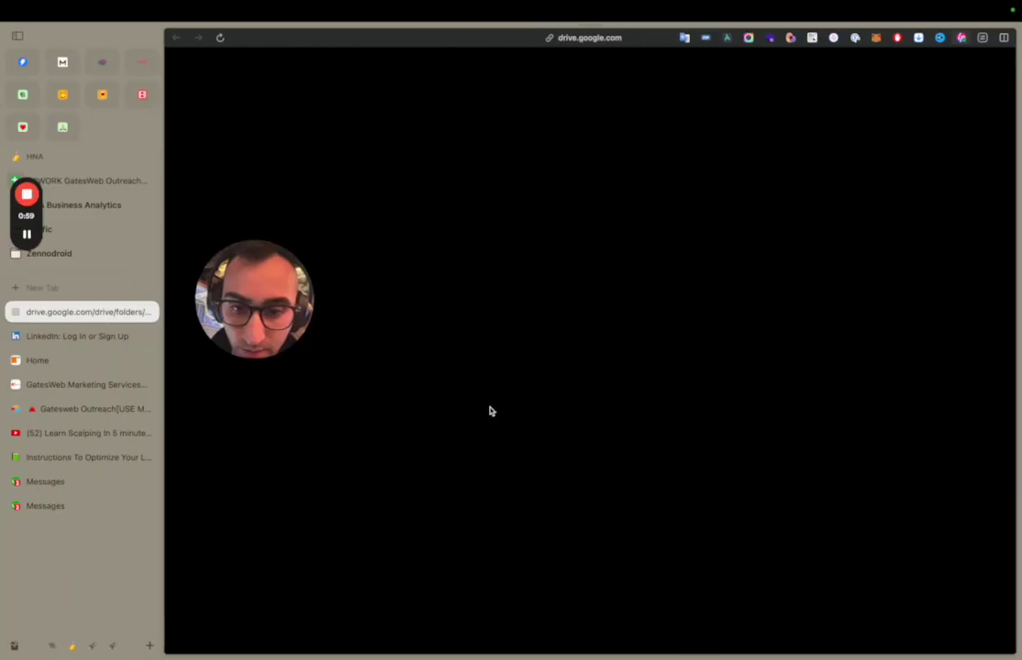
key("ctrl+Right")
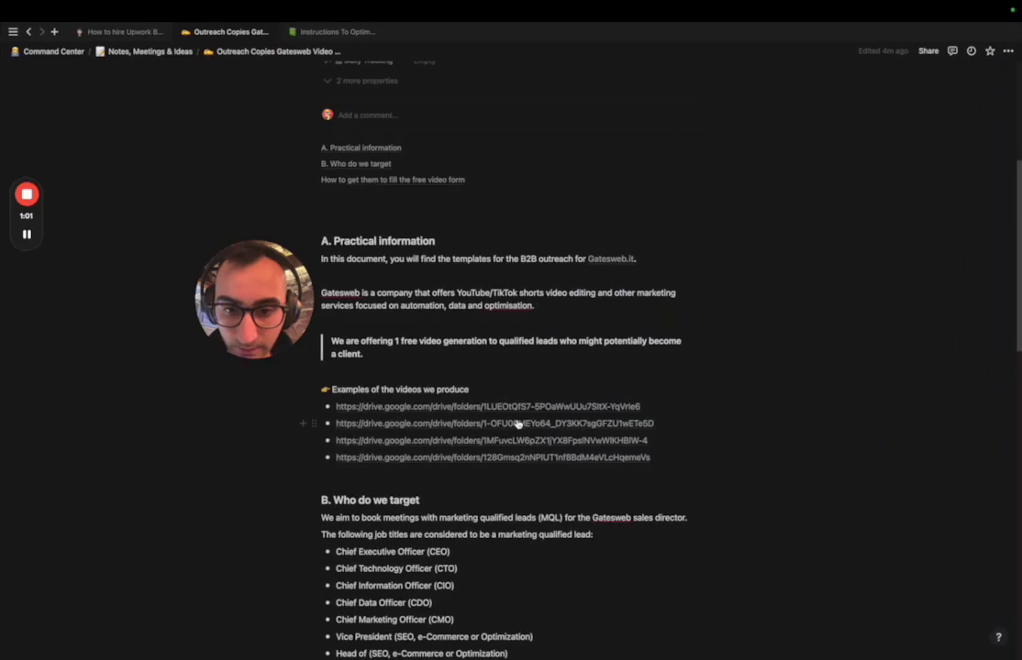
key("ctrl+Left")
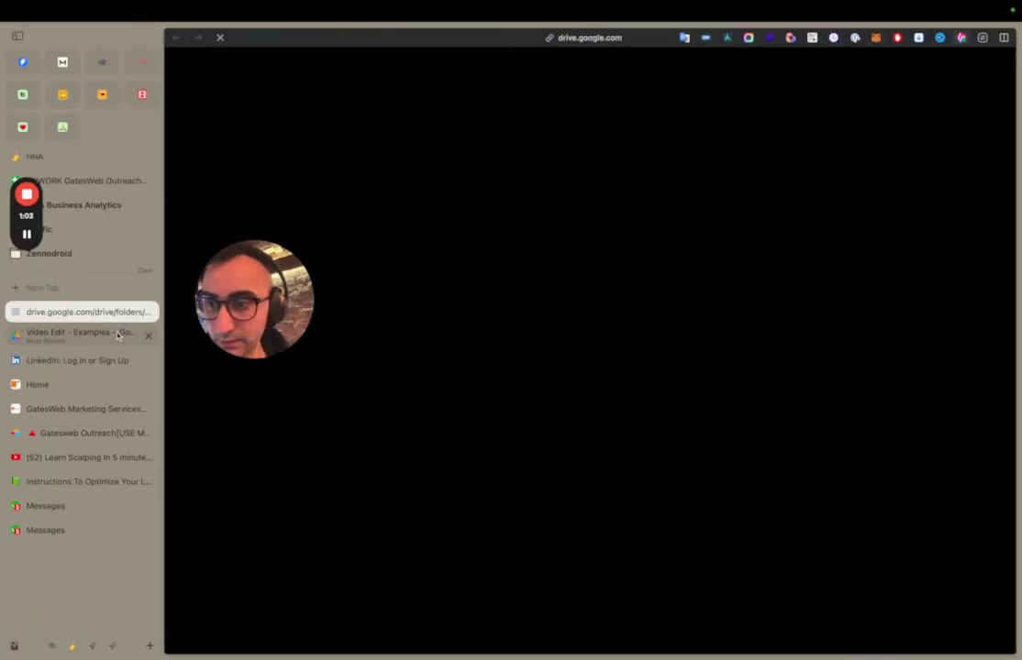
left_click(120, 336)
key("ctrl+Right")
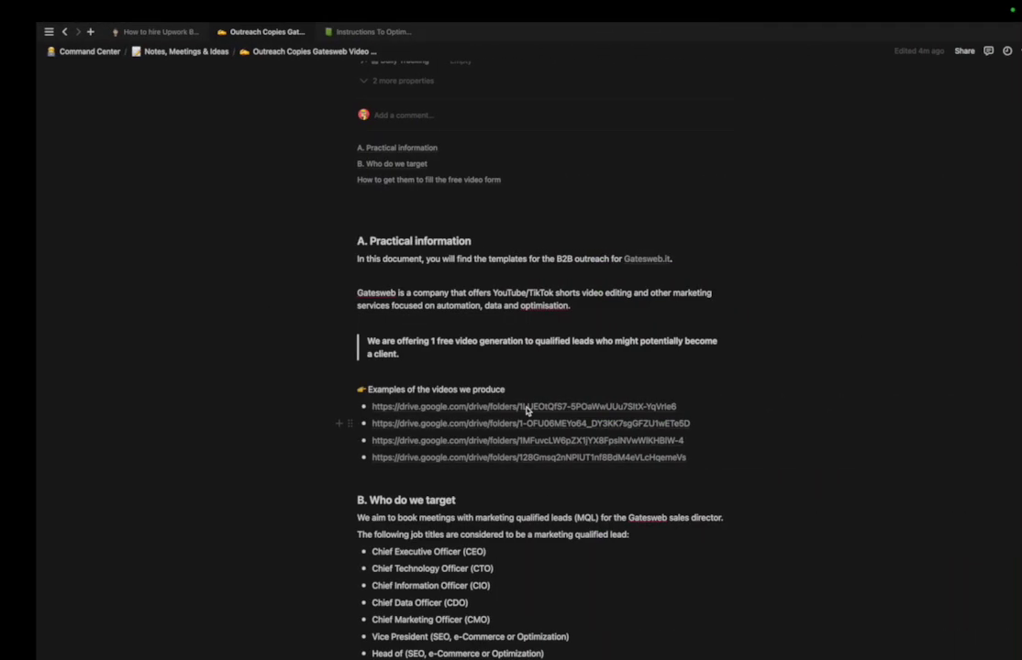
left_click(468, 439)
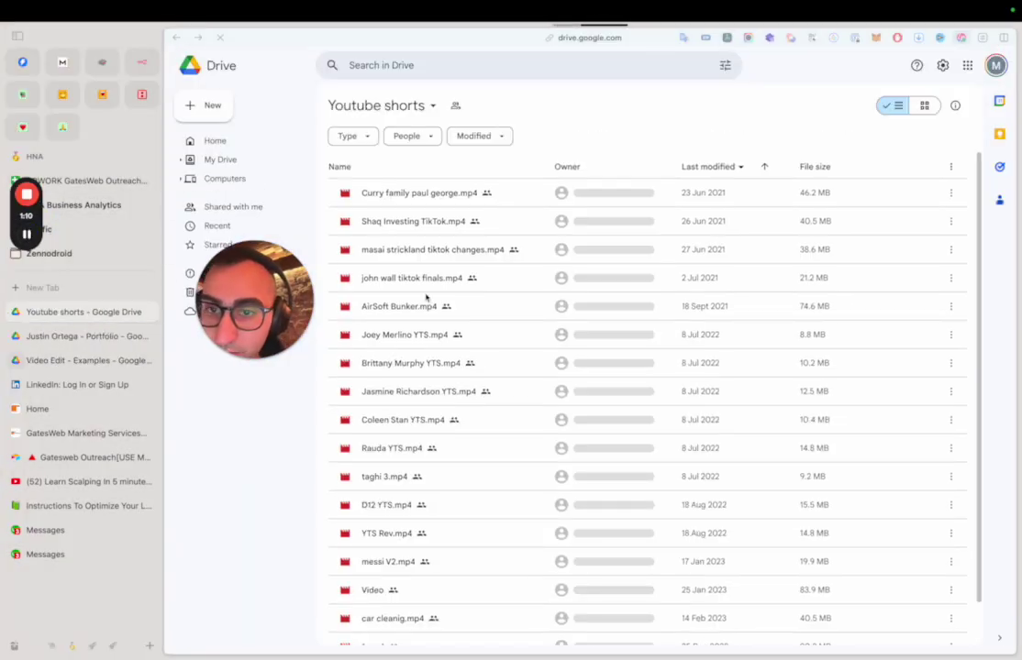
In the shared portfolio, look in YT Thumbnails, then open the YouTube folder.
left_click(425, 221)
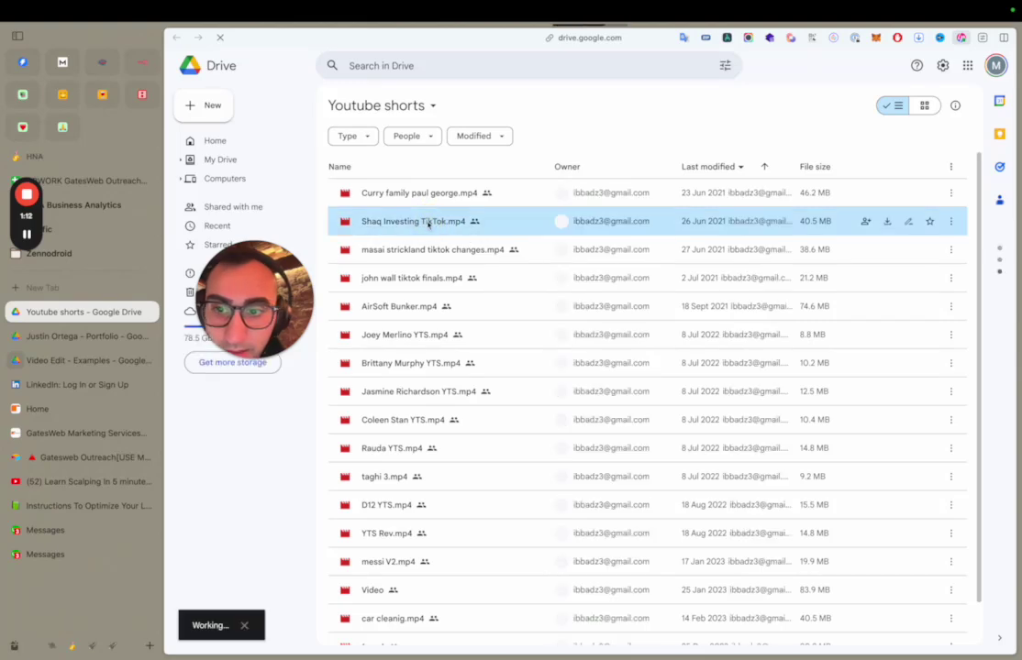
left_click(120, 336)
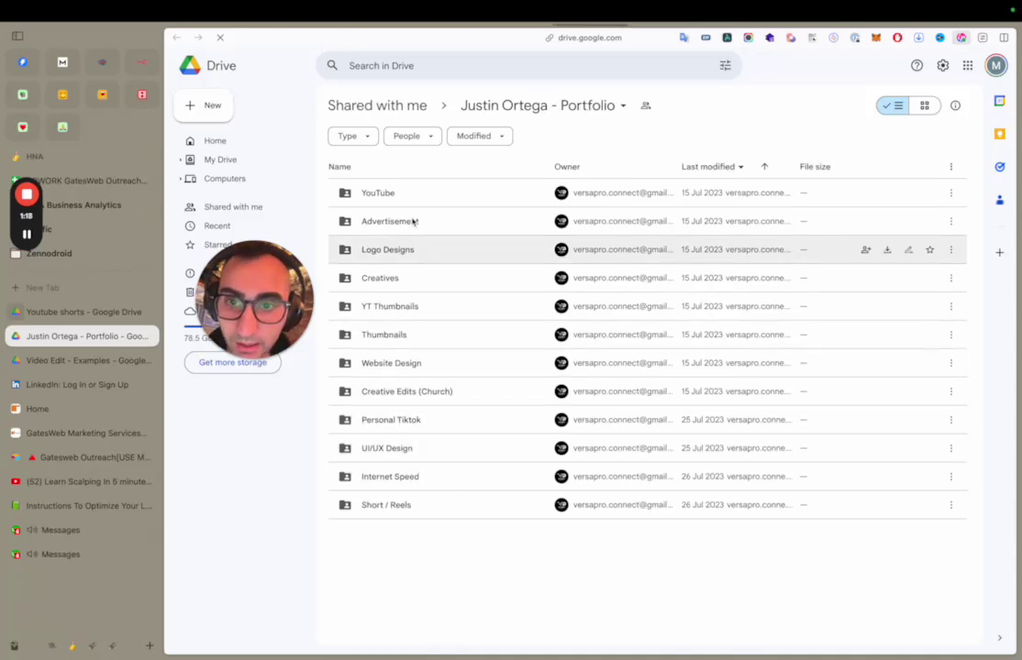
double_click(404, 315)
left_click(536, 108)
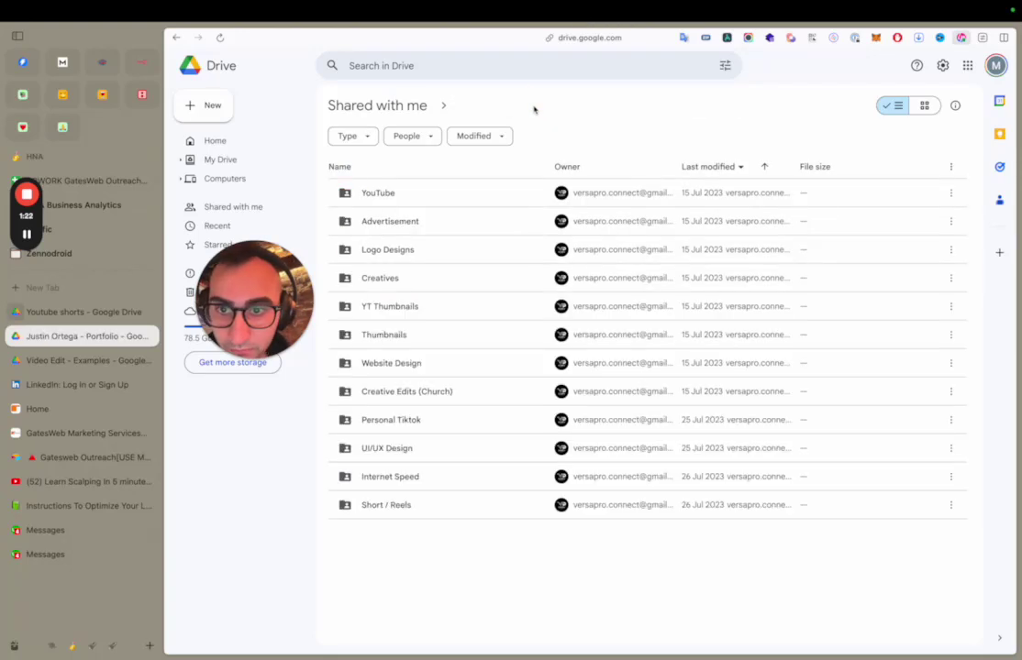
double_click(401, 196)
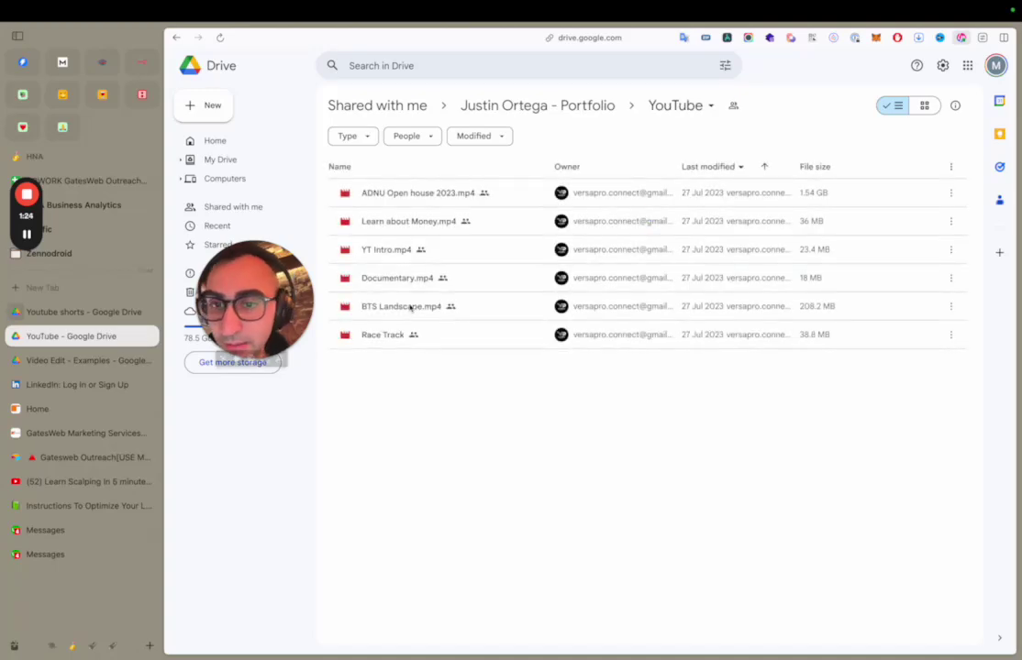
Check the Video Edit - Examples folder, then close the Youtube shorts and YouTube tabs.
left_click(92, 360)
left_click(85, 336)
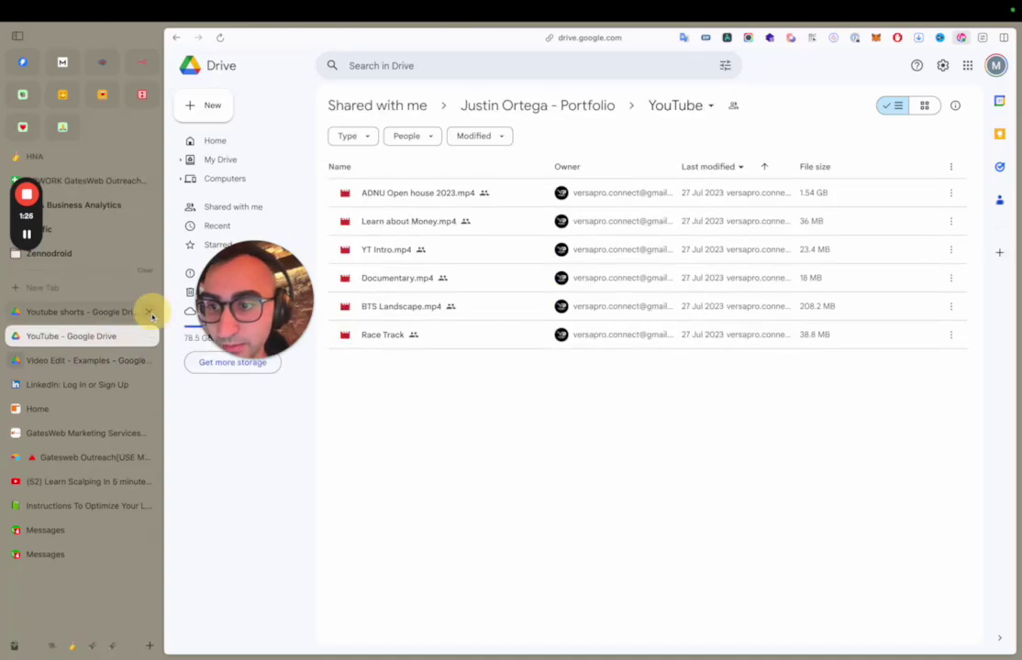
left_click(149, 313)
left_click(150, 313)
Close the Video Edit examples and LinkedIn tabs and show the Gatesweb Outreach Airtable form.
left_click(149, 313)
left_click(150, 313)
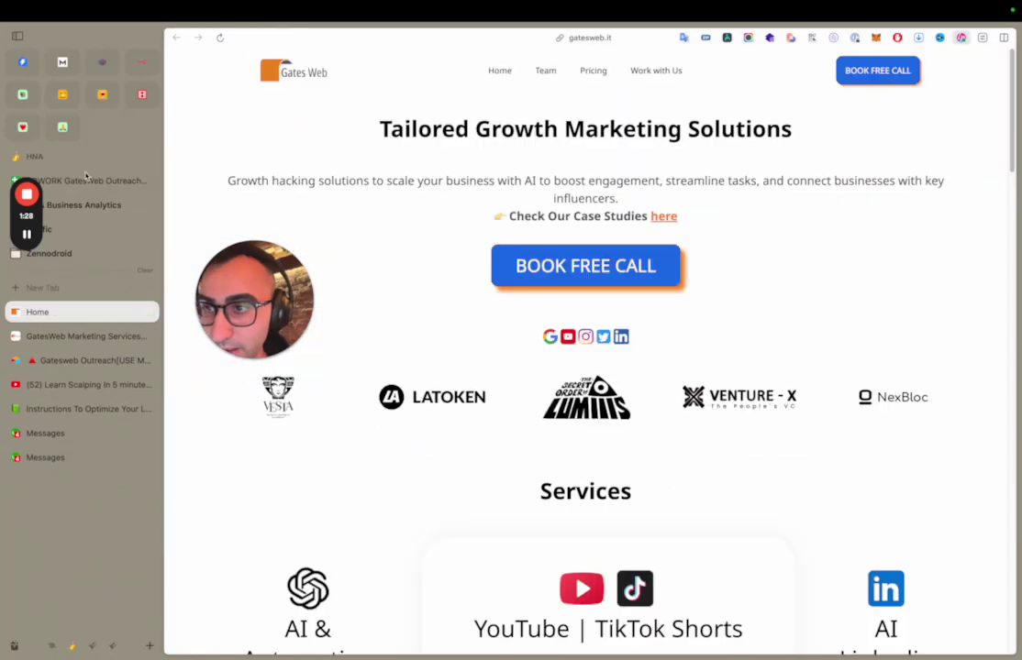
left_click(86, 183)
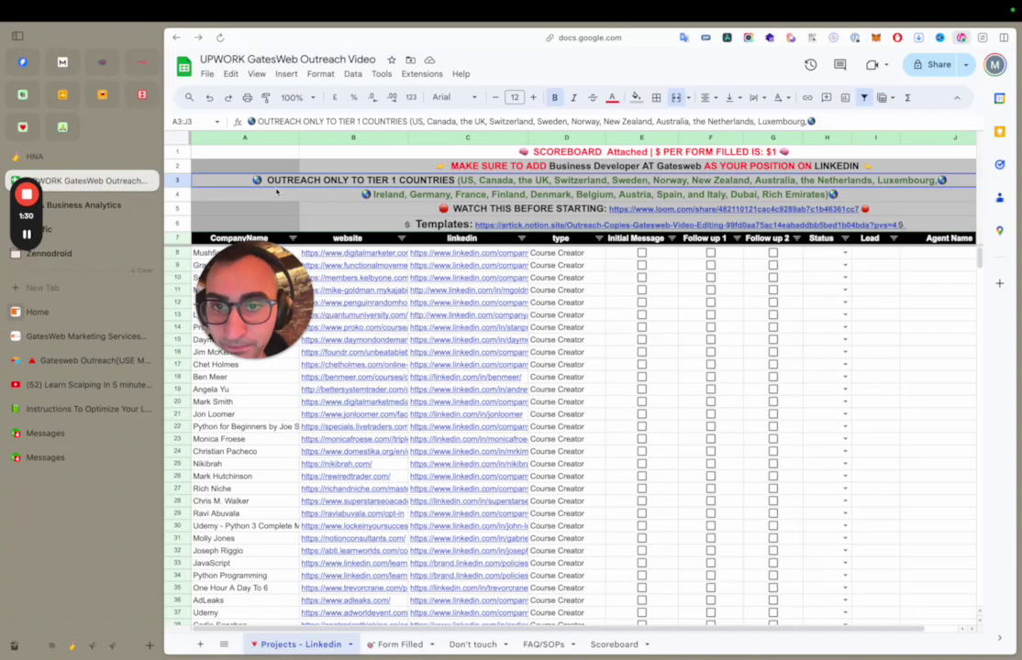
left_click_drag(267, 299, 425, 278)
left_click(78, 361)
scroll(619, 401, "down", 5)
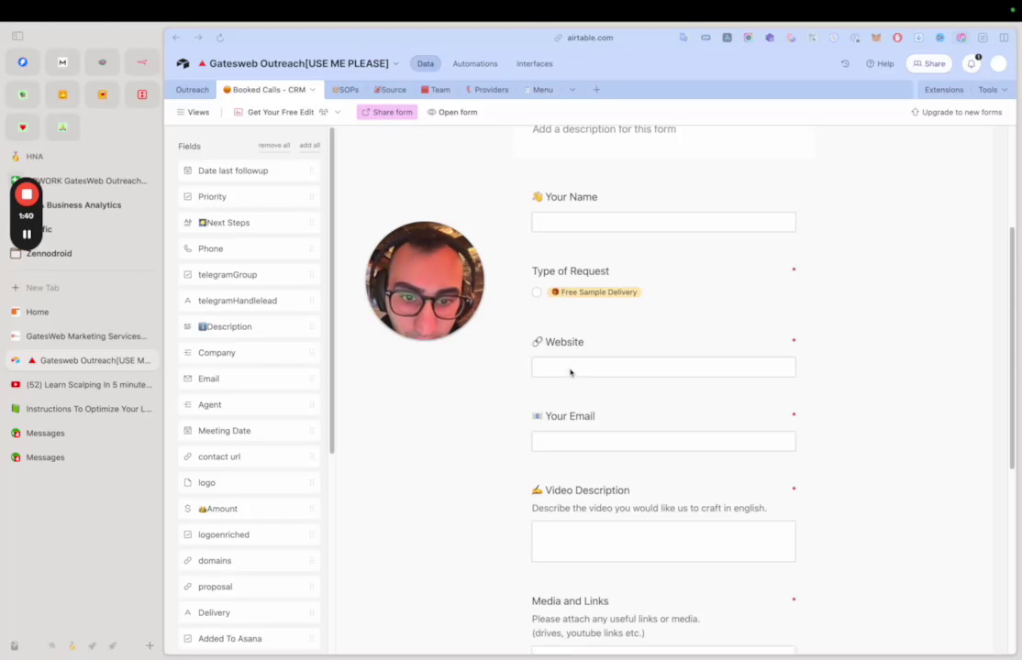
Go through the form's Your Email, Video Description and Media and Links answers.
left_click(568, 437)
scroll(568, 433, "down", 5)
left_click(575, 243)
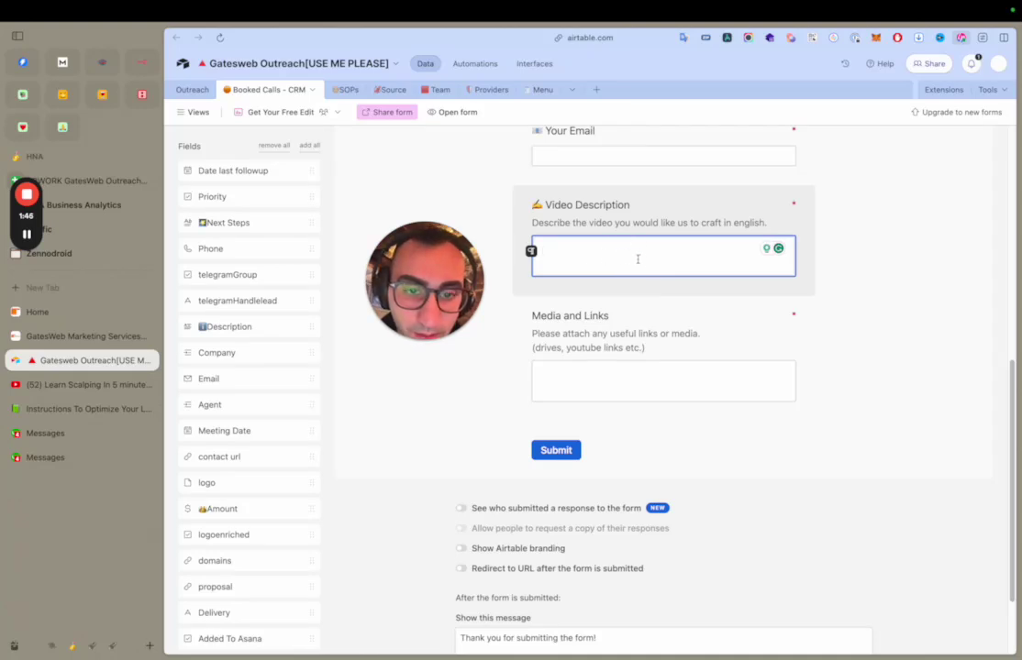
left_click(606, 386)
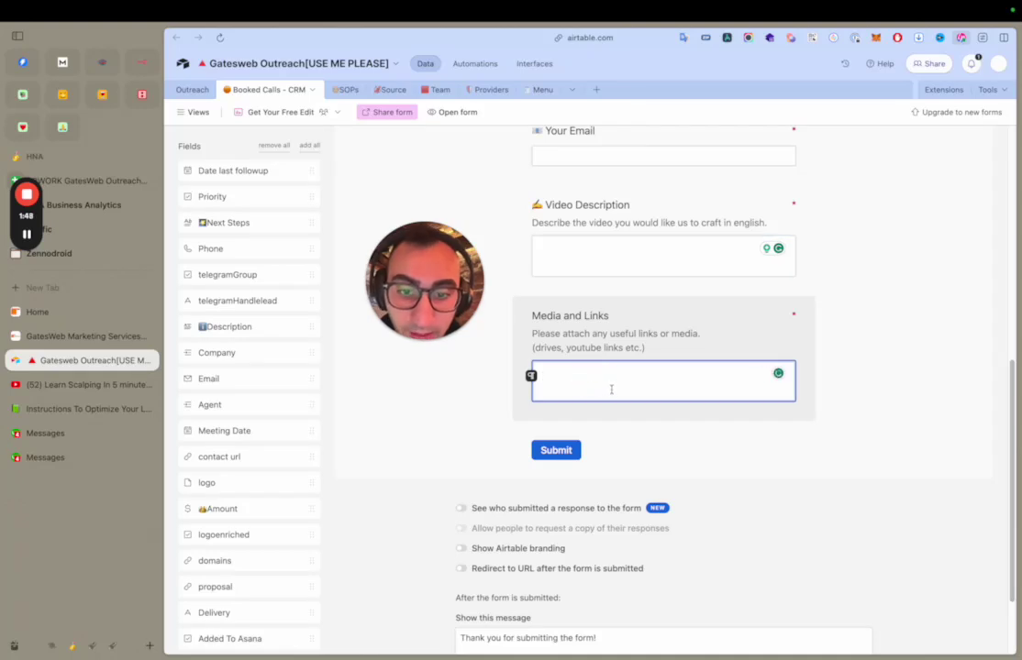
Glance at the GatesWeb Marketing Services Deck, then return to the outreach spreadsheet.
left_click(72, 336)
left_click(73, 363)
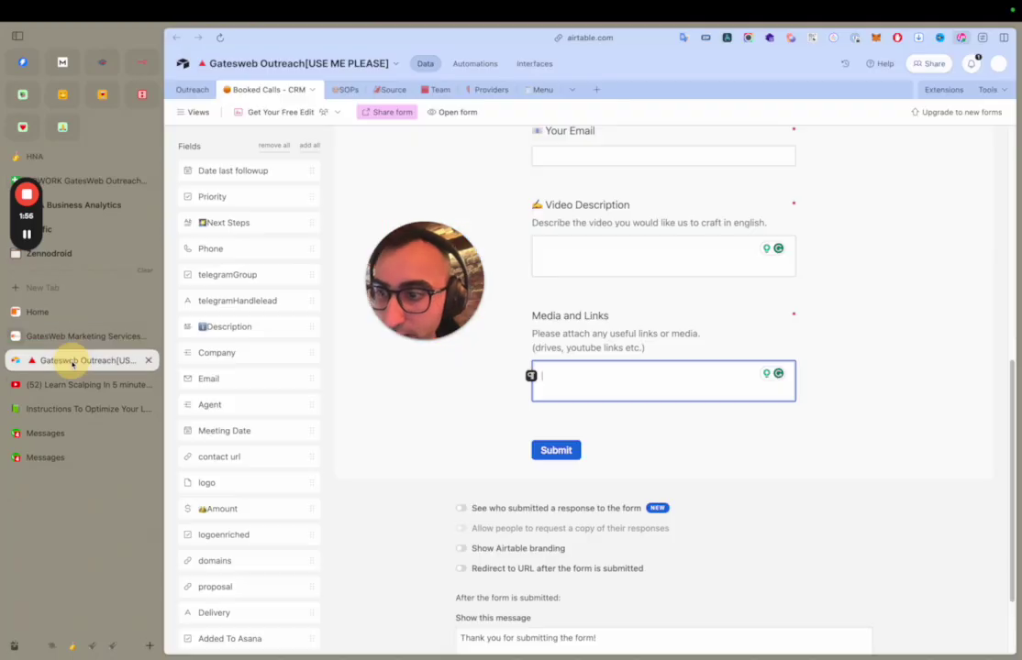
left_click(92, 184)
left_click_drag(456, 290, 192, 294)
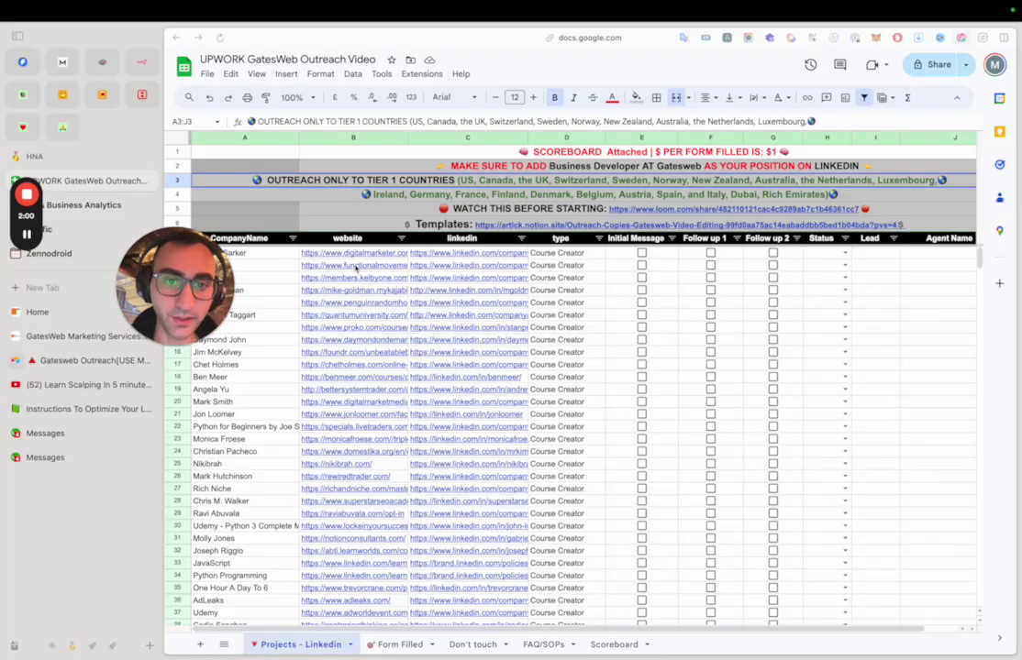
Open the Templates link from row 6 (B6:J6) in a preview window.
left_click(610, 227)
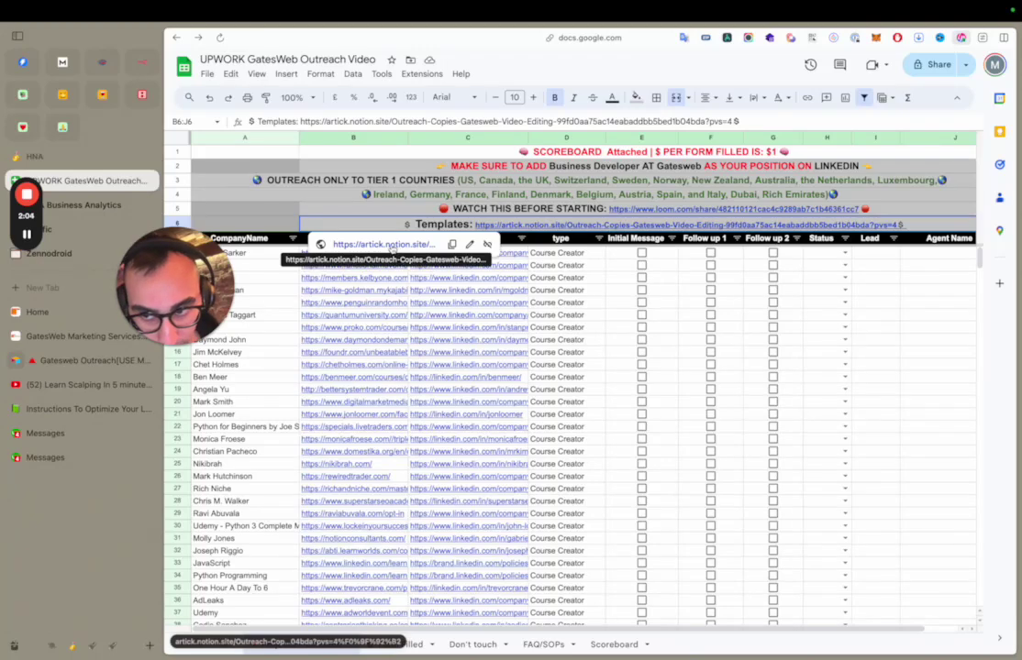
left_click(401, 248)
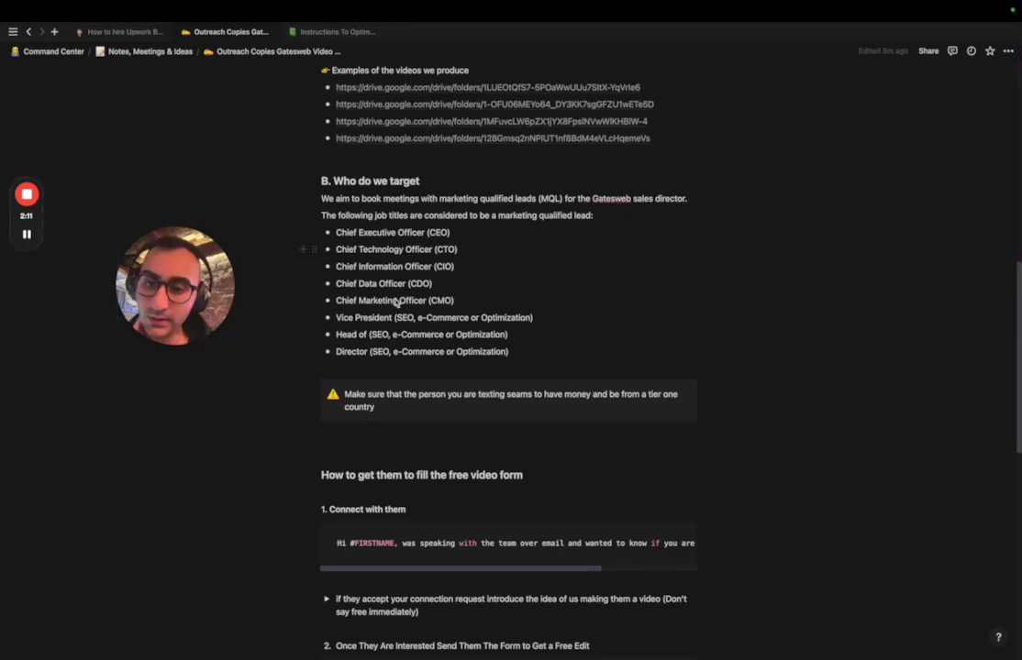
Scroll the Notion templates page and select the tier one country warning callout.
scroll(395, 303, "down", 1)
scroll(395, 303, "up", 5)
scroll(481, 309, "up", 2)
left_click(322, 101)
scroll(496, 299, "down", 4)
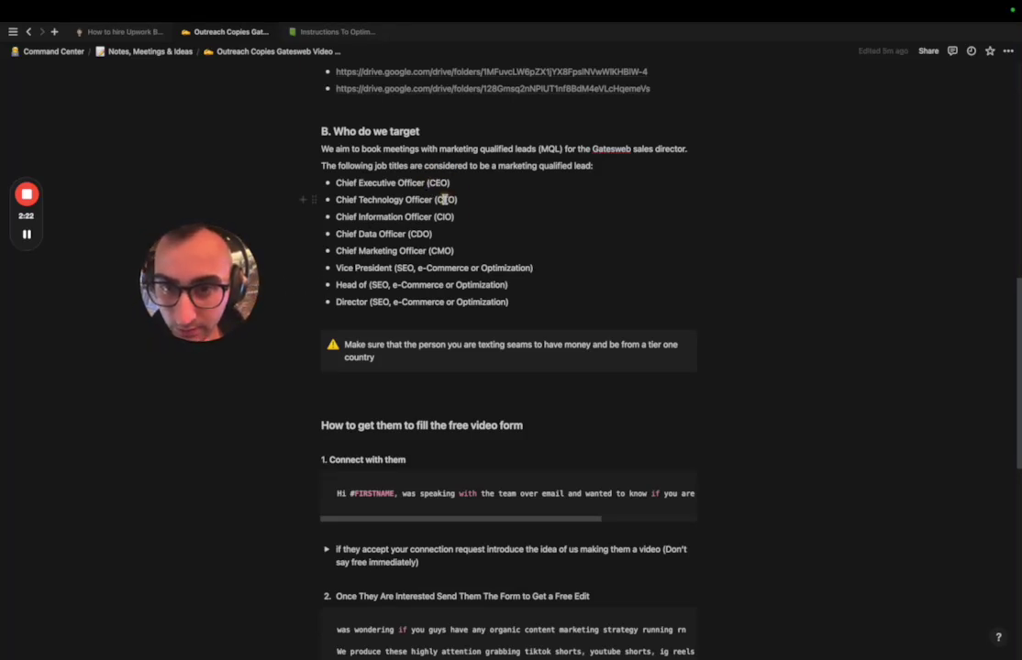
scroll(429, 303, "down", 2)
left_click_drag(397, 262, 344, 244)
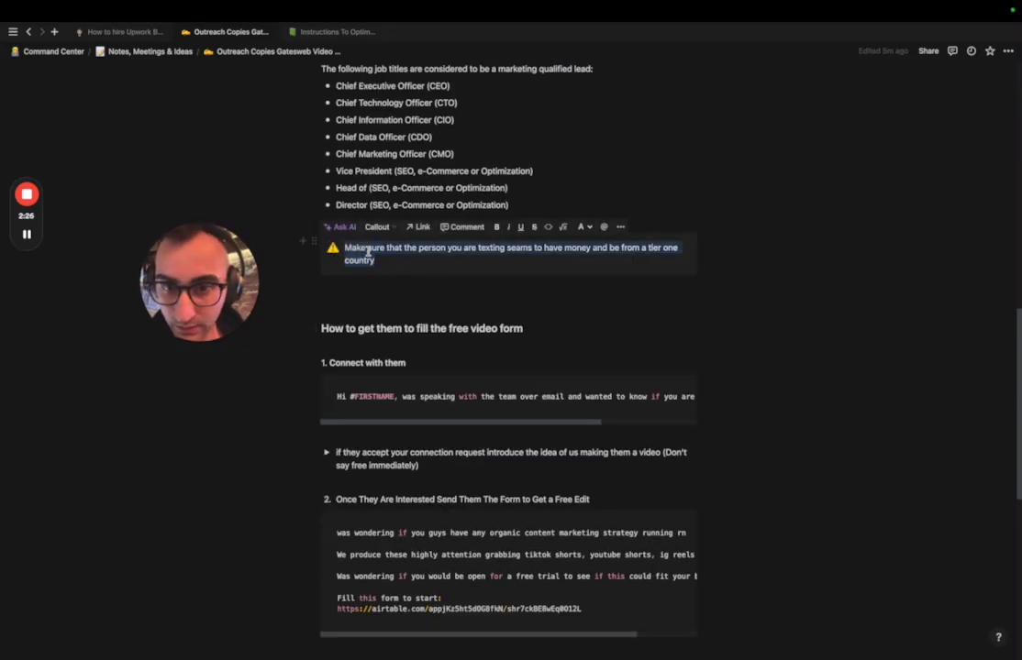
left_click(404, 263)
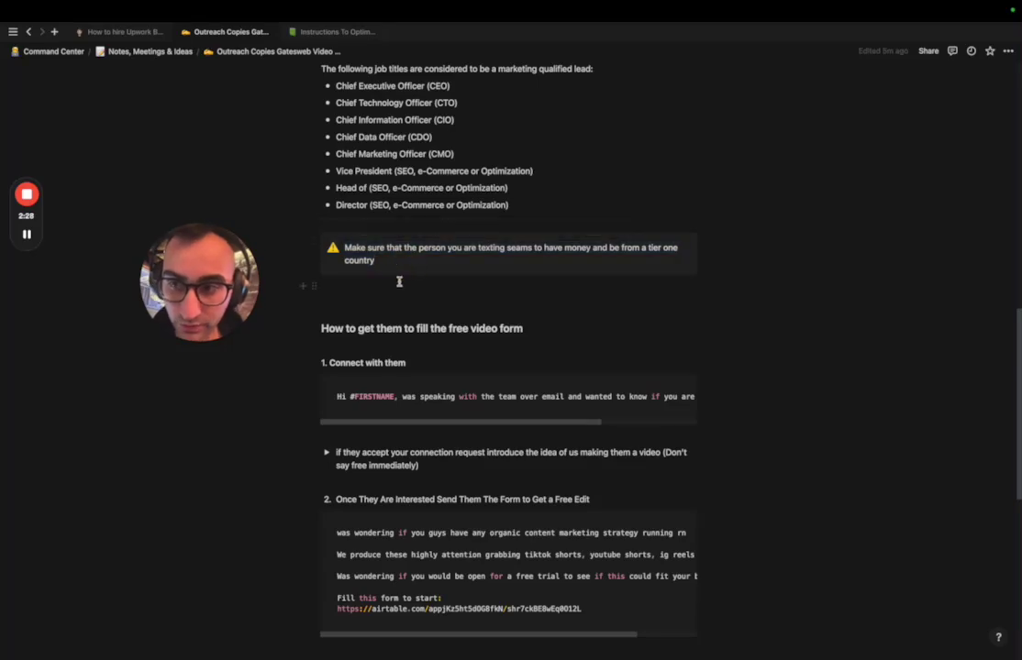
Select the first line of the connection message in the code block.
scroll(399, 282, "down", 5)
scroll(387, 306, "up", 2)
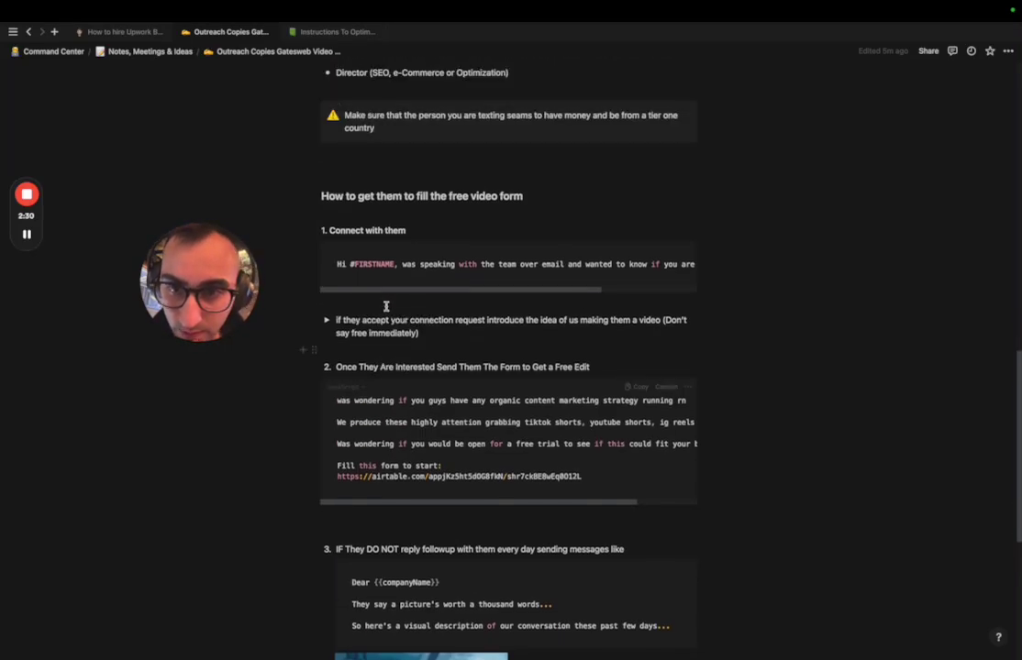
triple_click(360, 263)
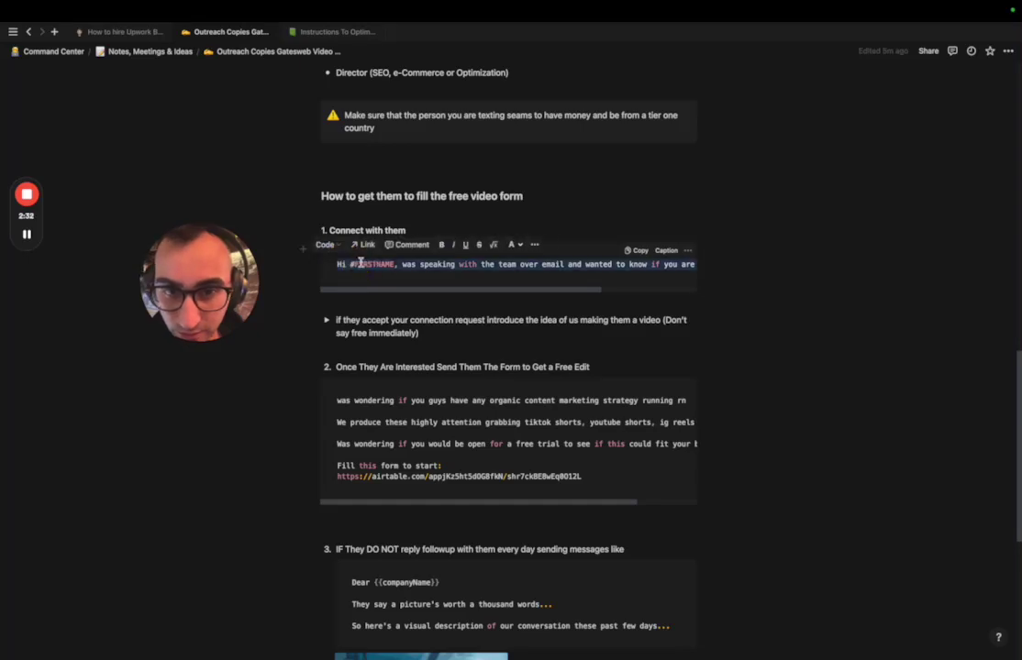
left_click(457, 284)
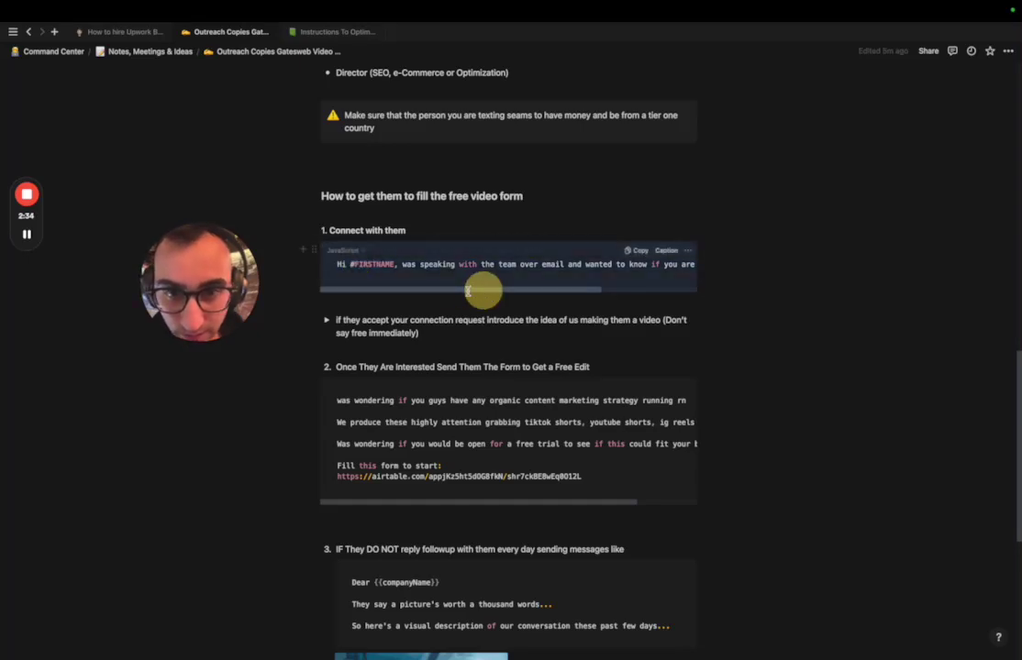
mouse_move(458, 286)
left_mouse_down()
mouse_move(558, 290)
mouse_move(440, 297)
left_mouse_up()
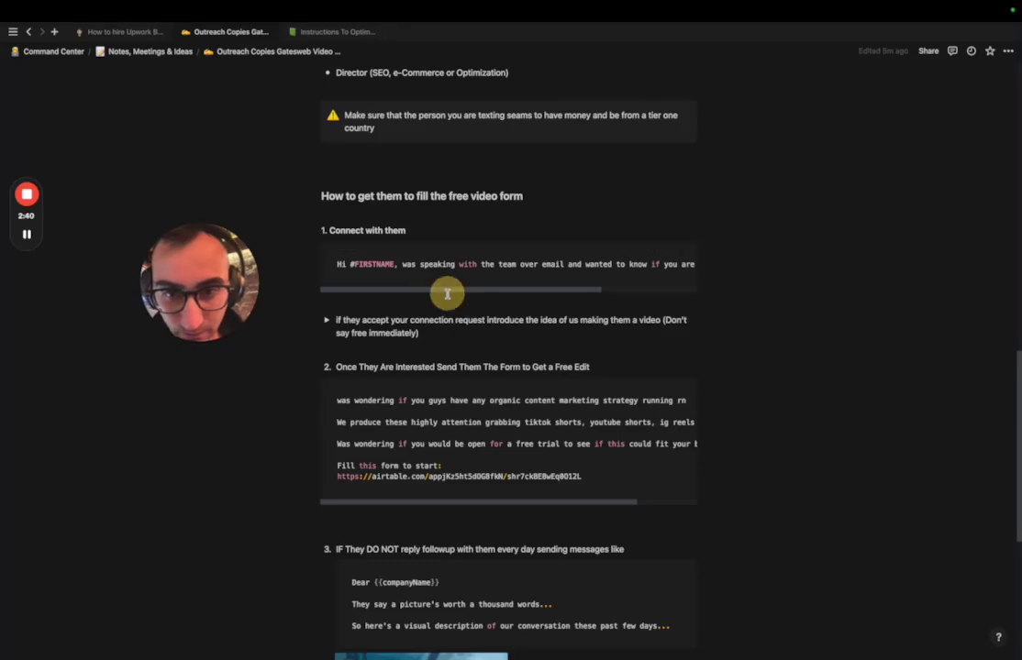
triple_click(381, 264)
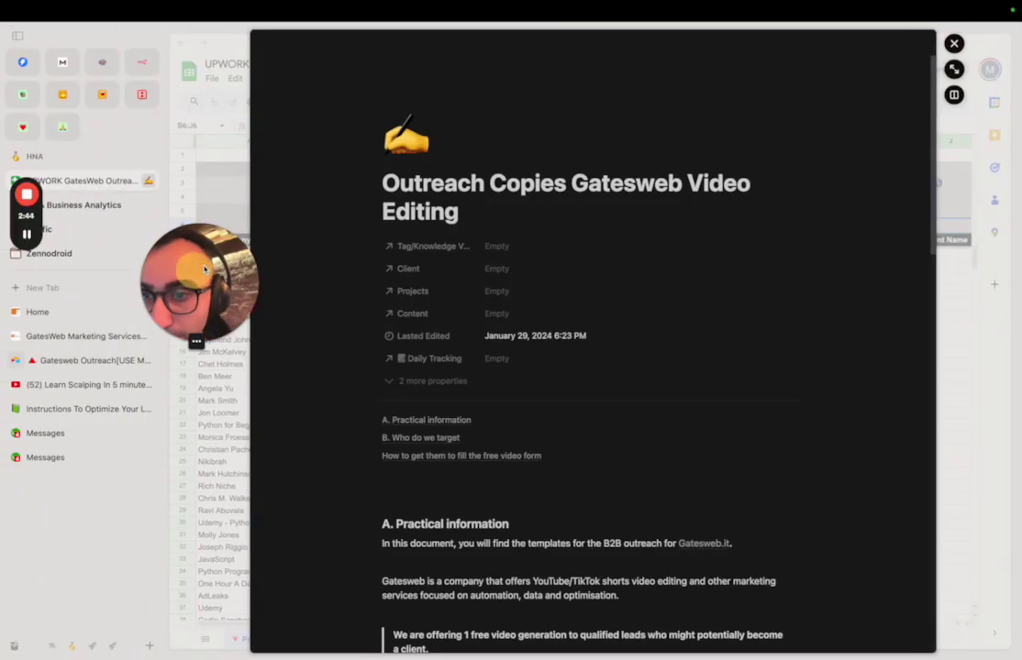
Close the Notion preview and open the first lead's LinkedIn link from cell C8.
left_click(244, 193)
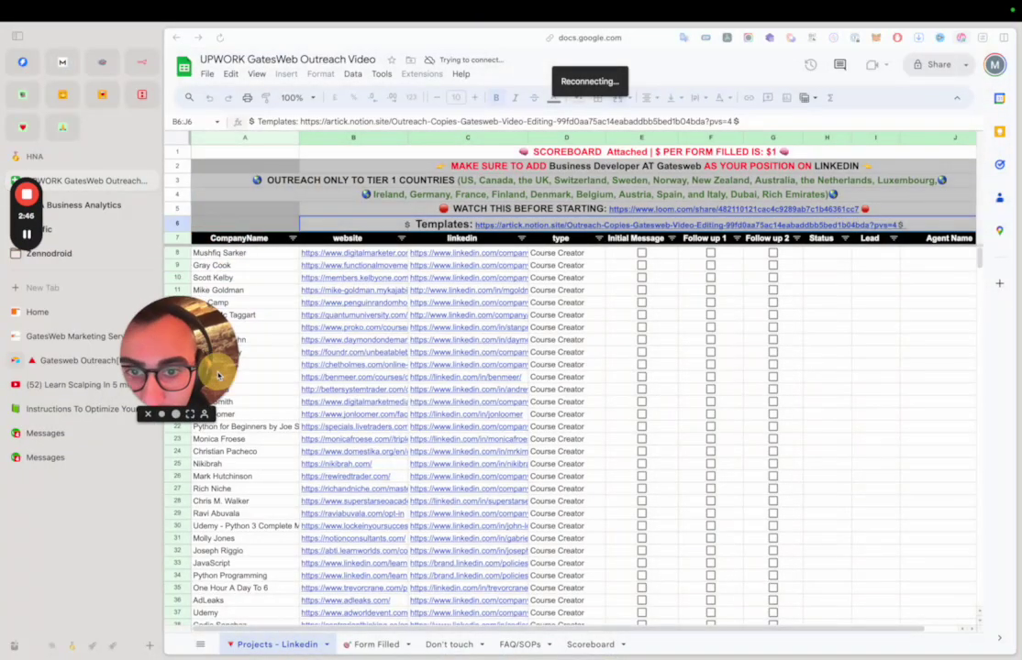
left_click(251, 260)
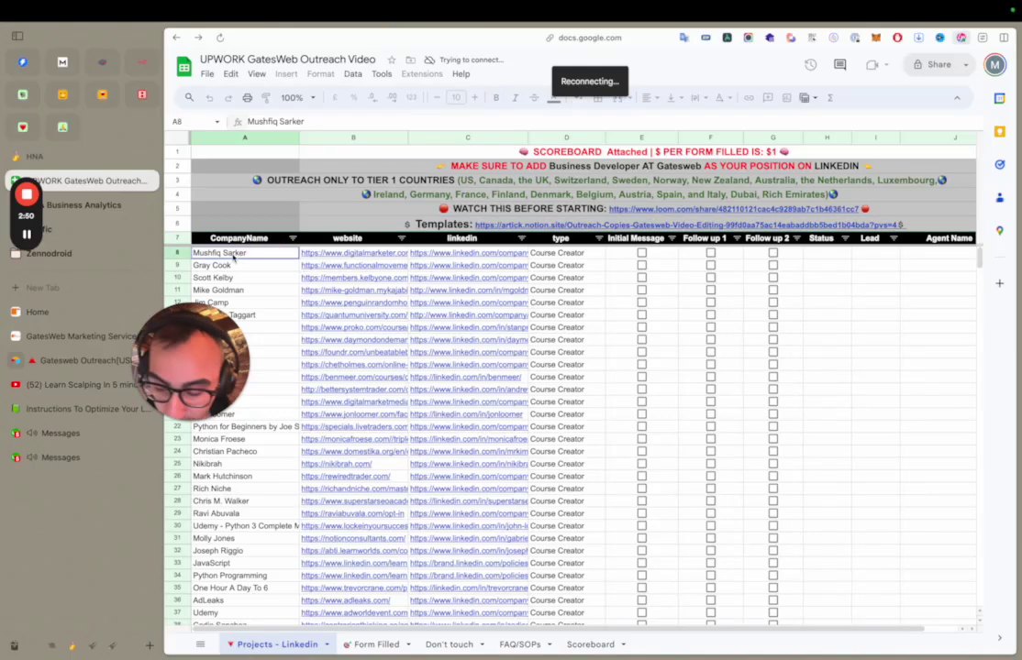
left_click(477, 254)
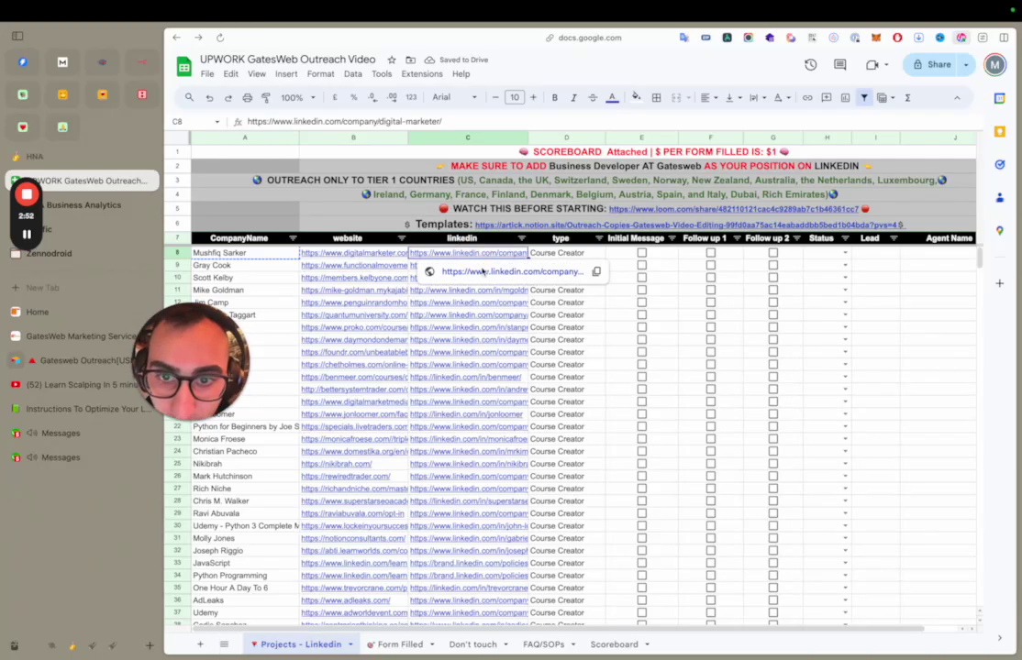
left_click(481, 270)
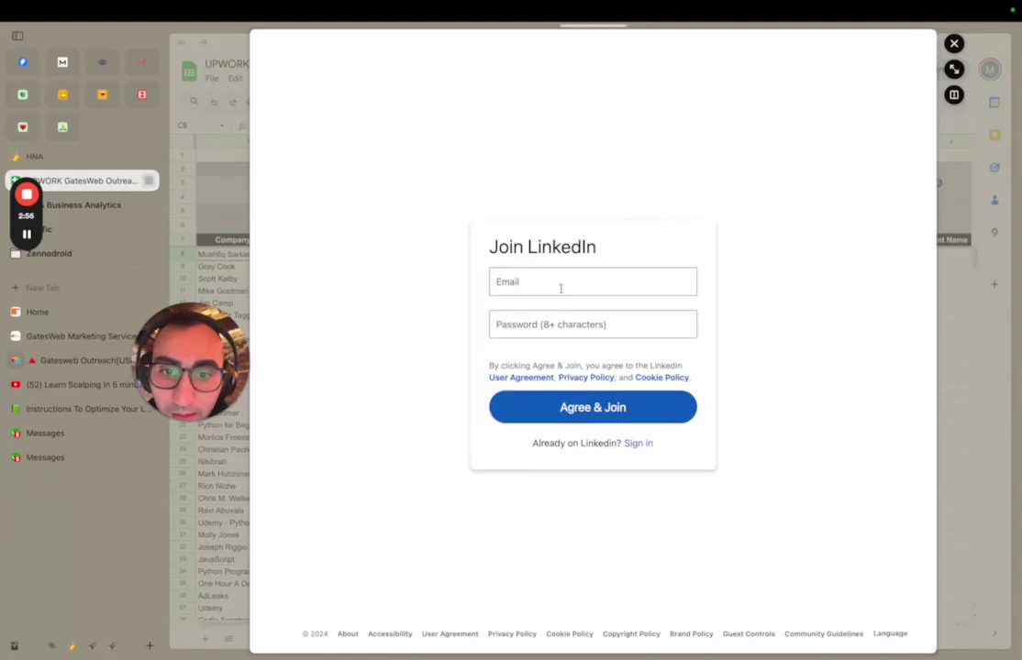
Show DigitalMarketer's People tab and scroll through the People you may know suggestions.
left_click(559, 286)
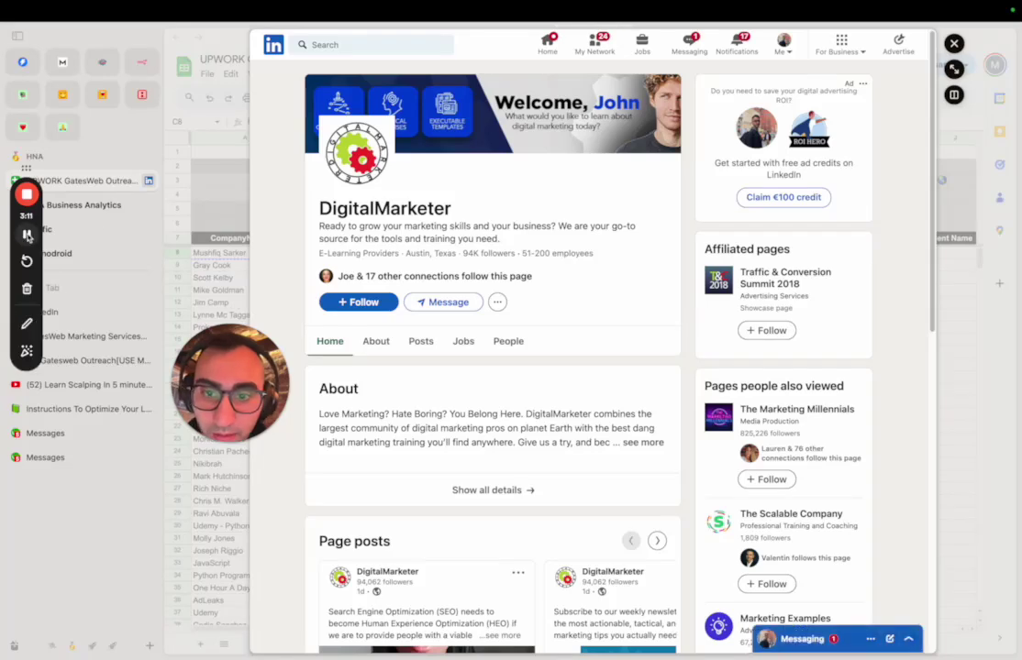
left_click(508, 341)
scroll(472, 304, "down", 5)
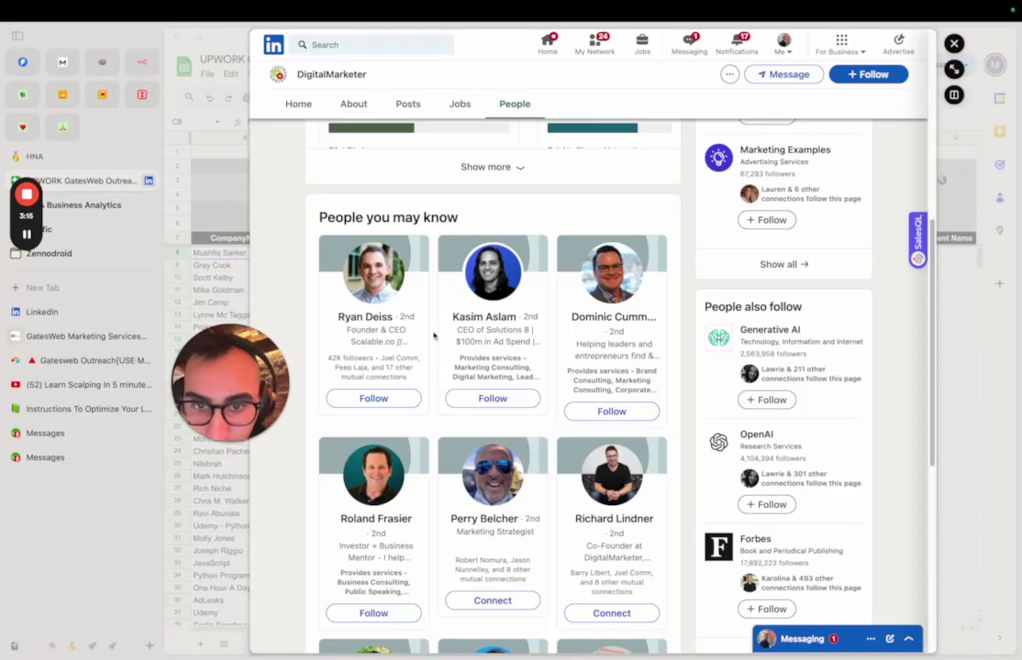
scroll(379, 349, "up", 5)
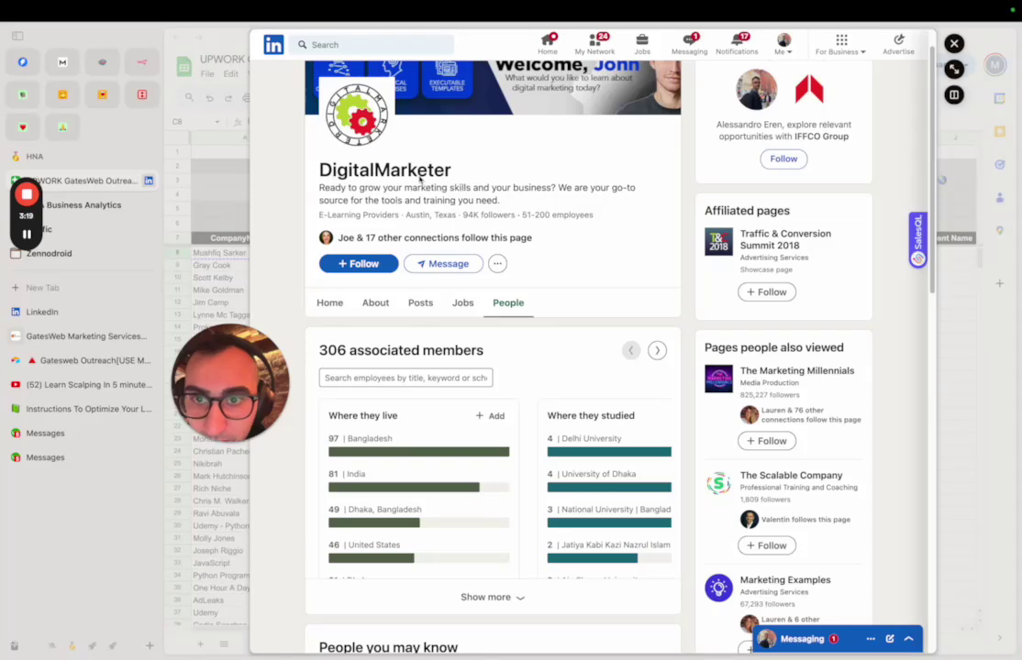
scroll(419, 179, "down", 6)
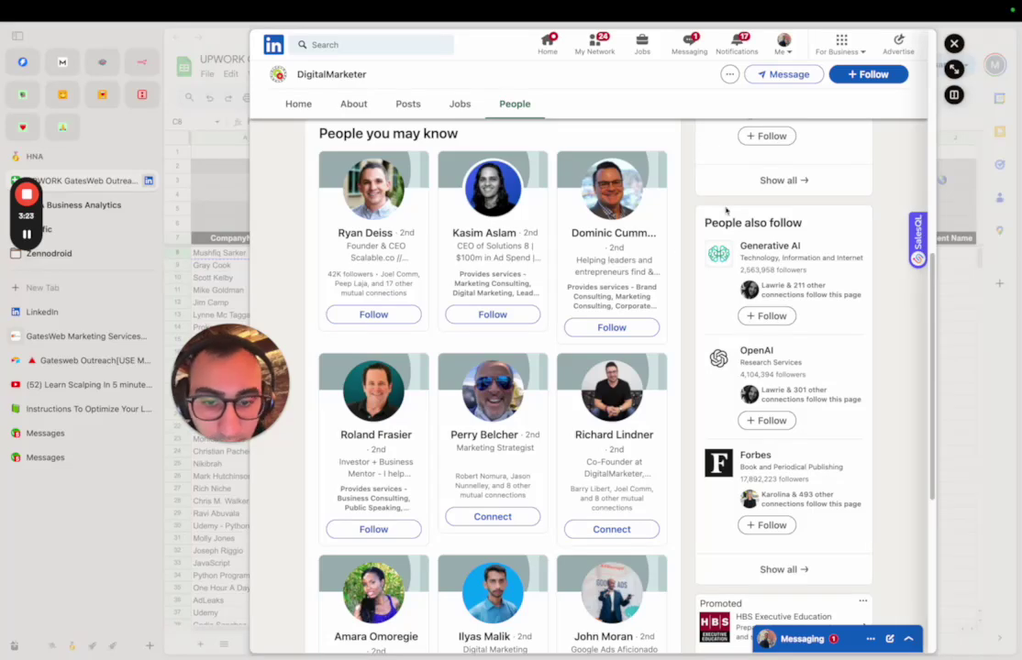
scroll(393, 302, "down", 5)
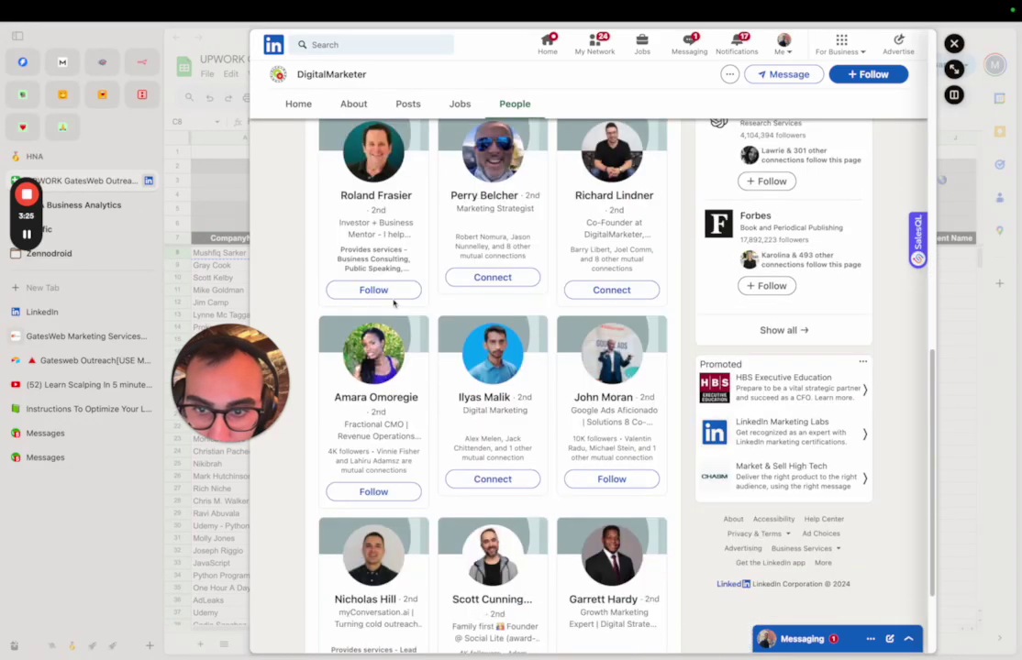
scroll(393, 302, "down", 3)
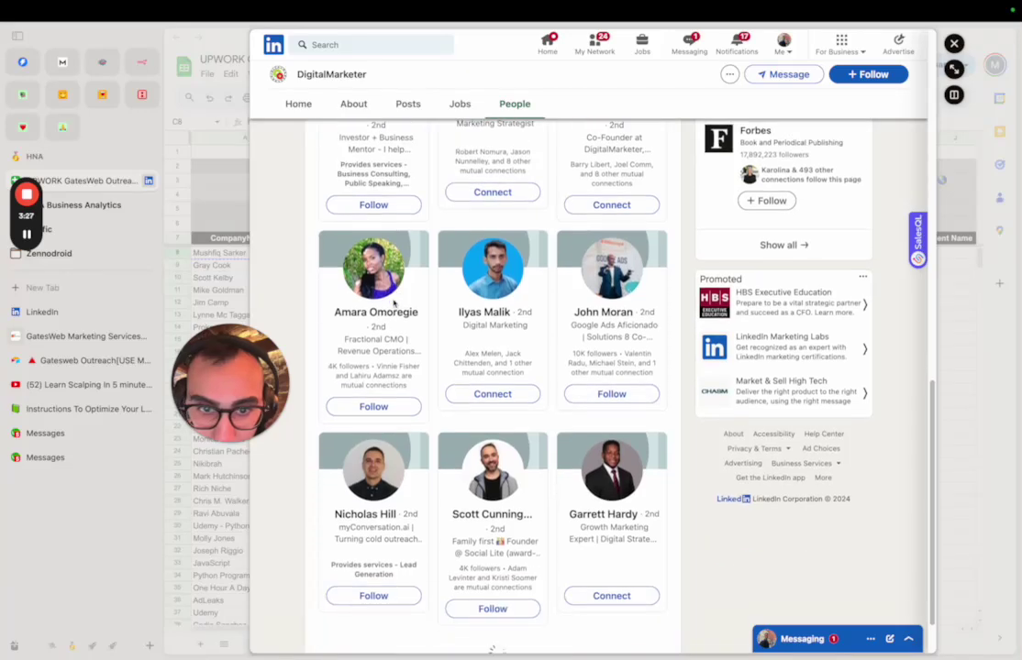
scroll(393, 303, "down", 4)
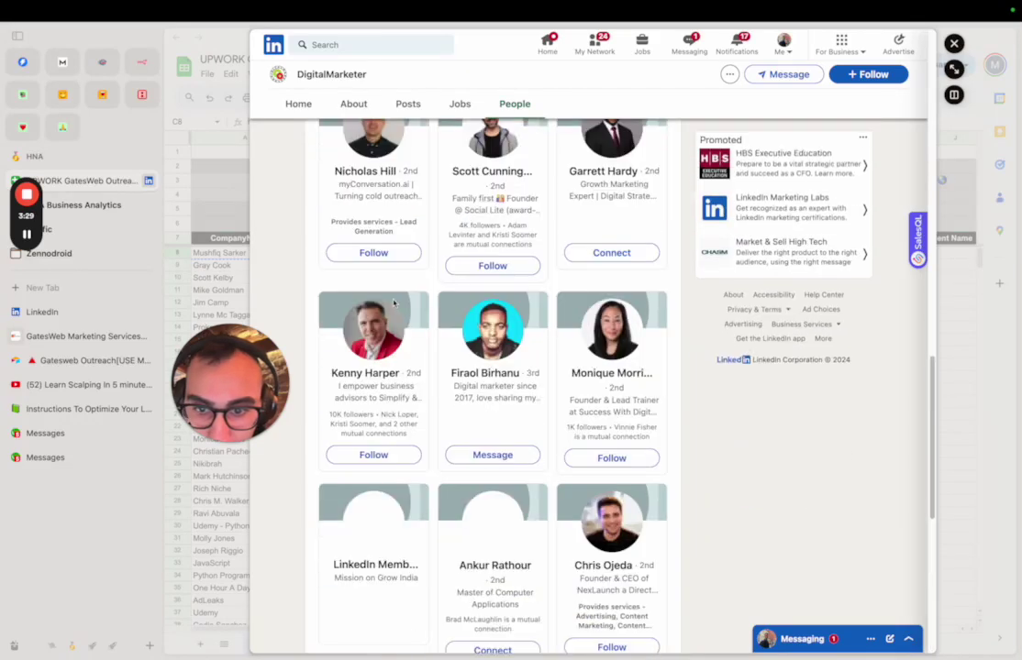
scroll(394, 303, "up", 10)
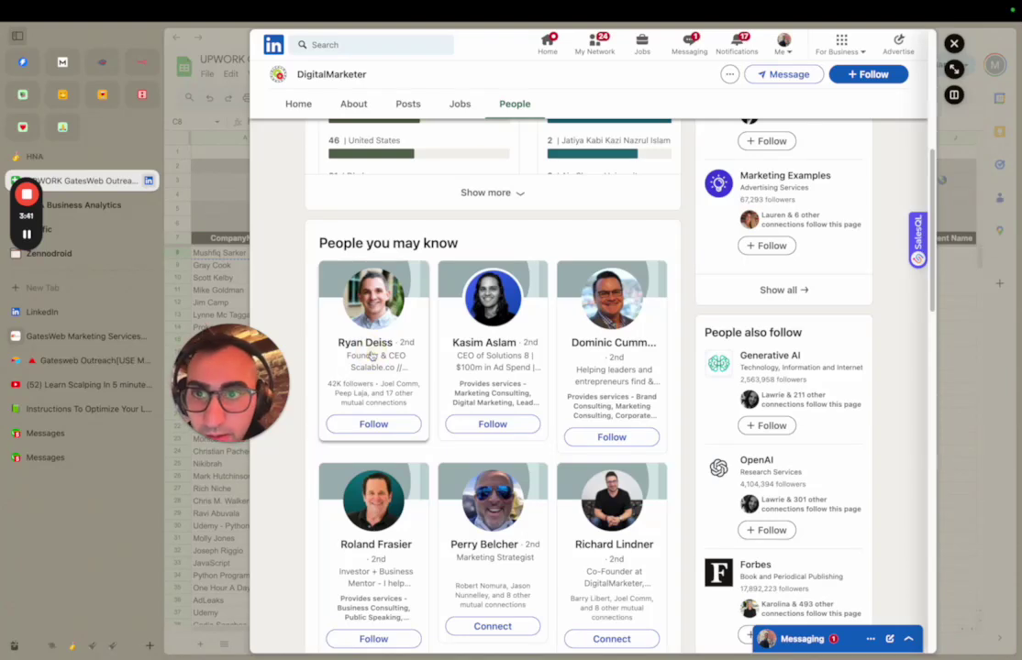
Open the first suggested founder's profile in a new tab and close the extra LinkedIn feed tab.
right_click(371, 347)
left_click(378, 351)
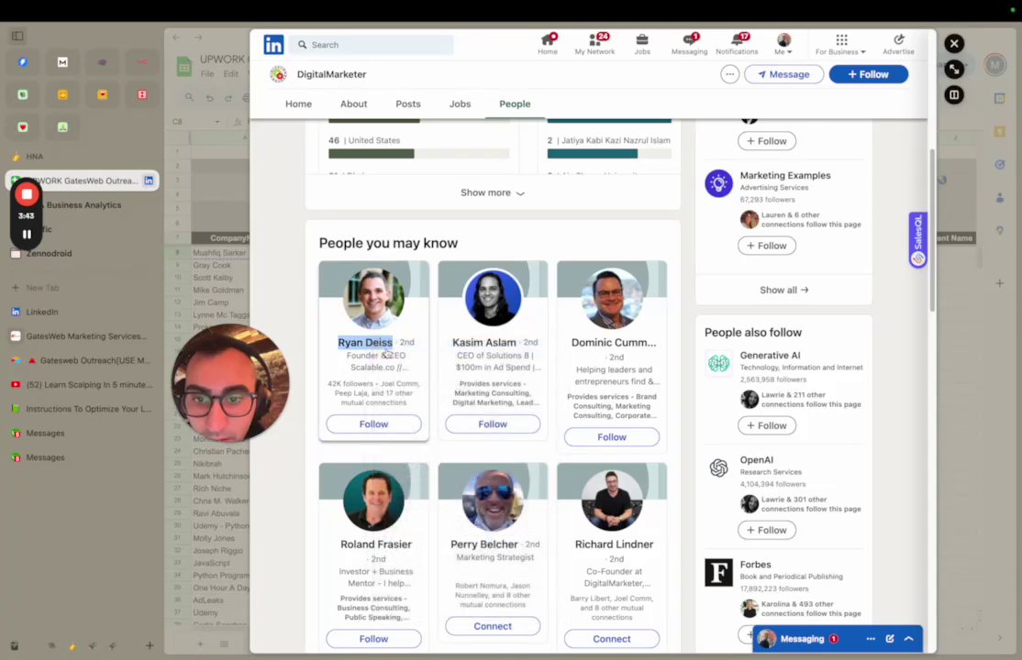
left_click(75, 335)
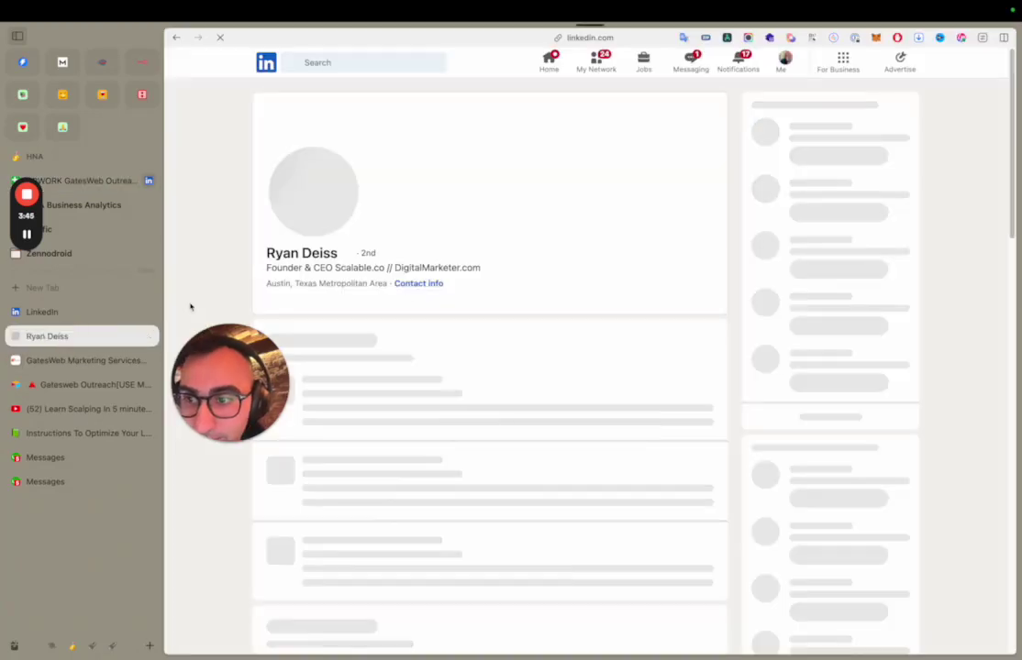
left_click(89, 312)
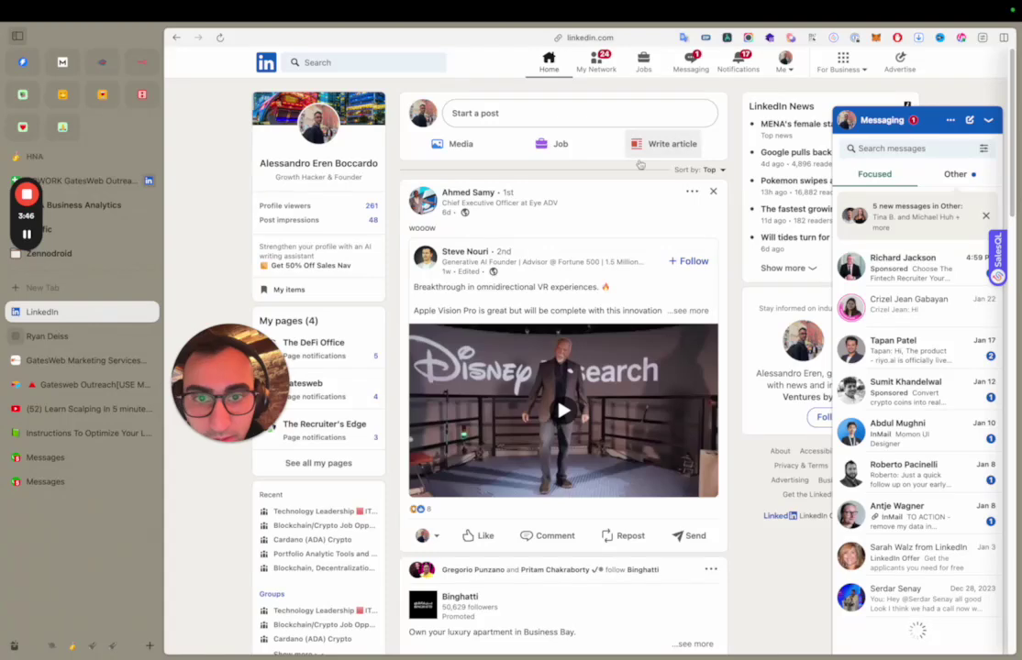
left_click(146, 312)
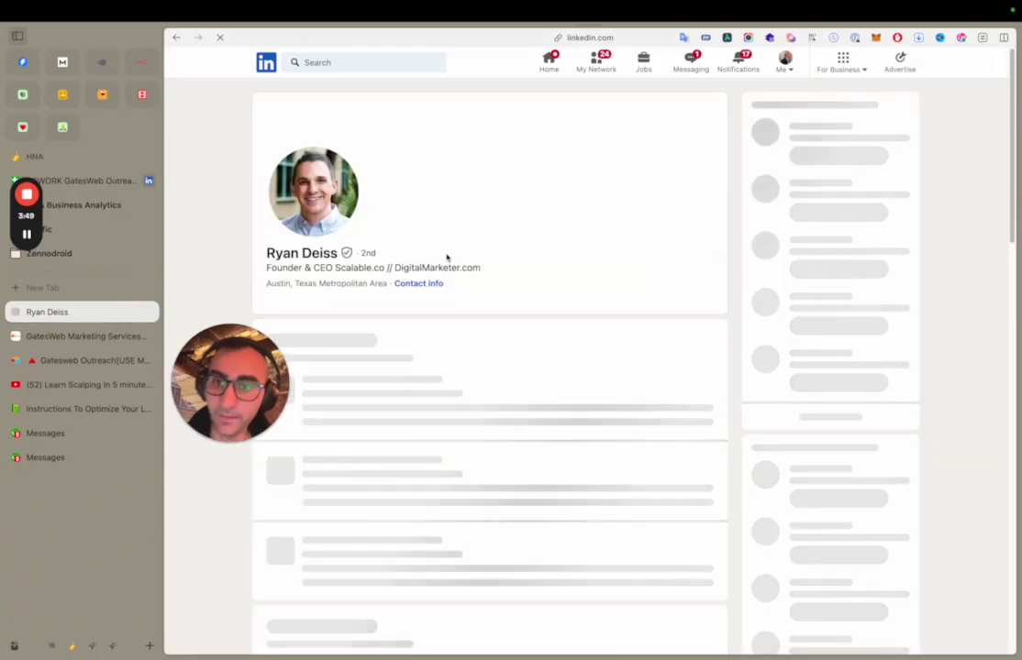
Copy the profile's web address and close the company preview over the sheet.
key("super+shift+c")
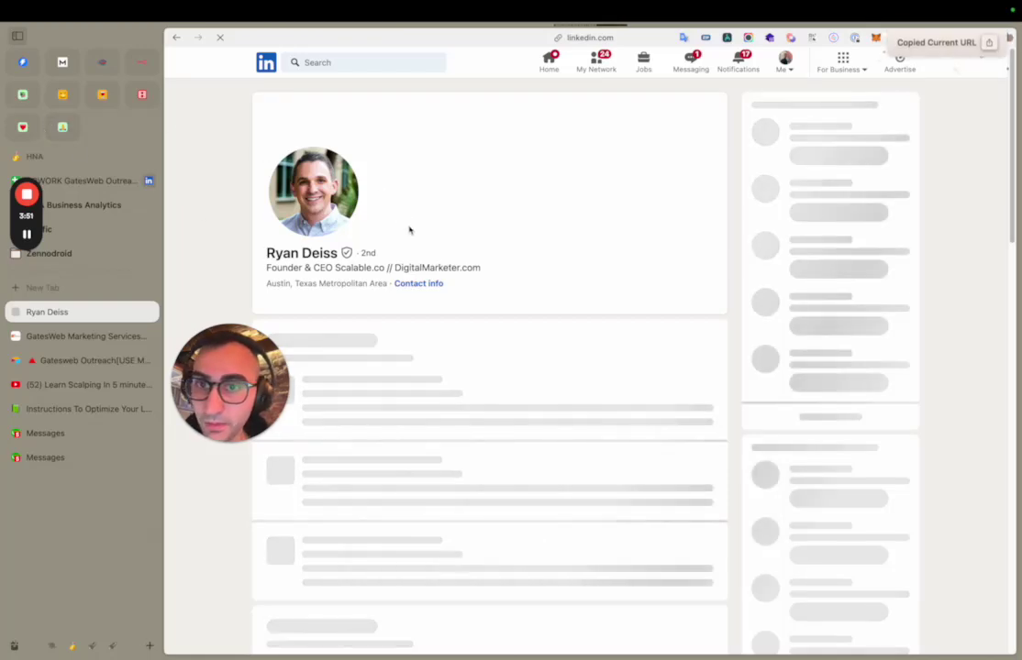
left_click(88, 181)
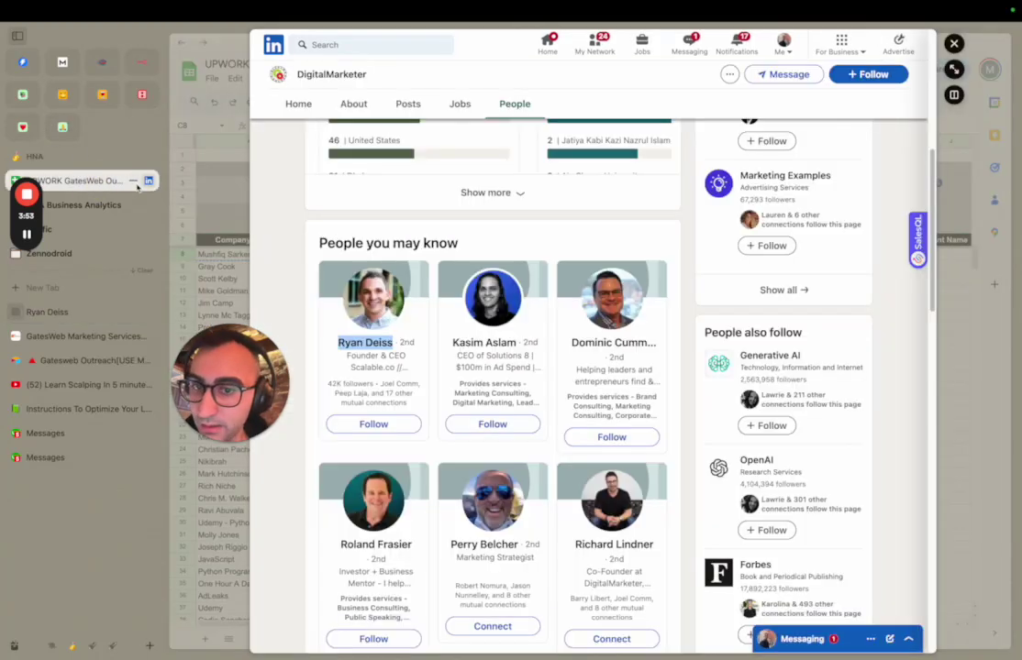
key("Escape")
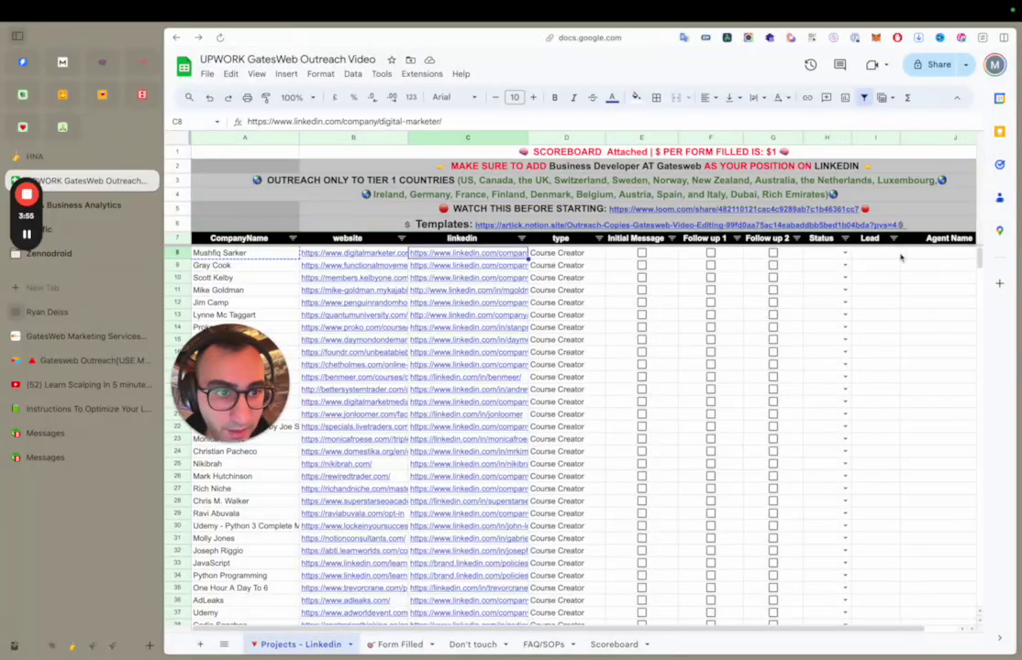
Select Lead cell I8, then reload the sheet after the error.
left_click(876, 254)
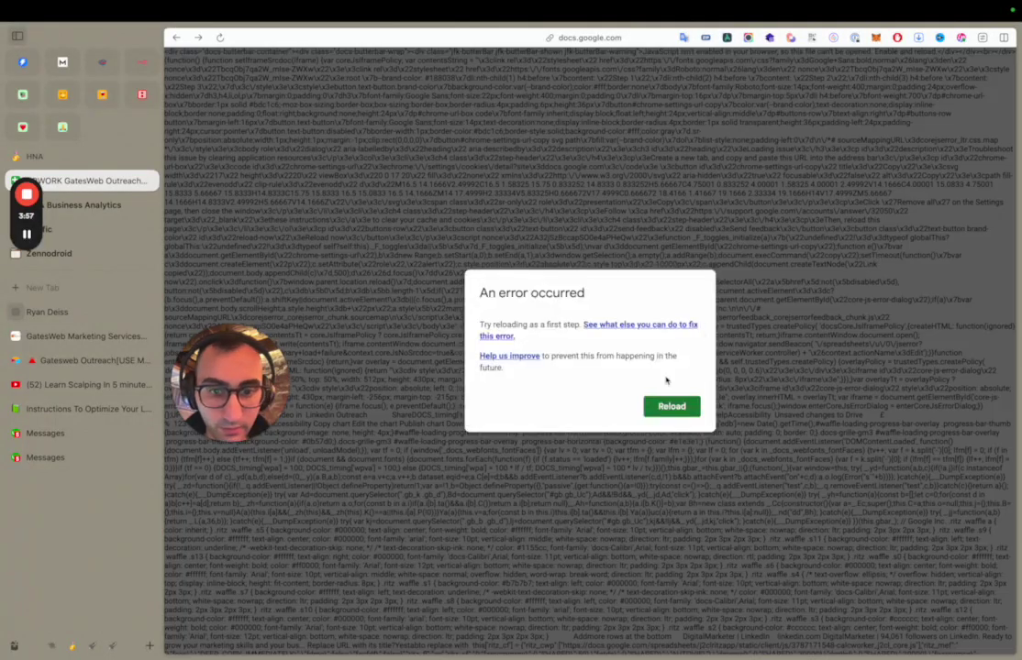
left_click(670, 405)
left_click(554, 386)
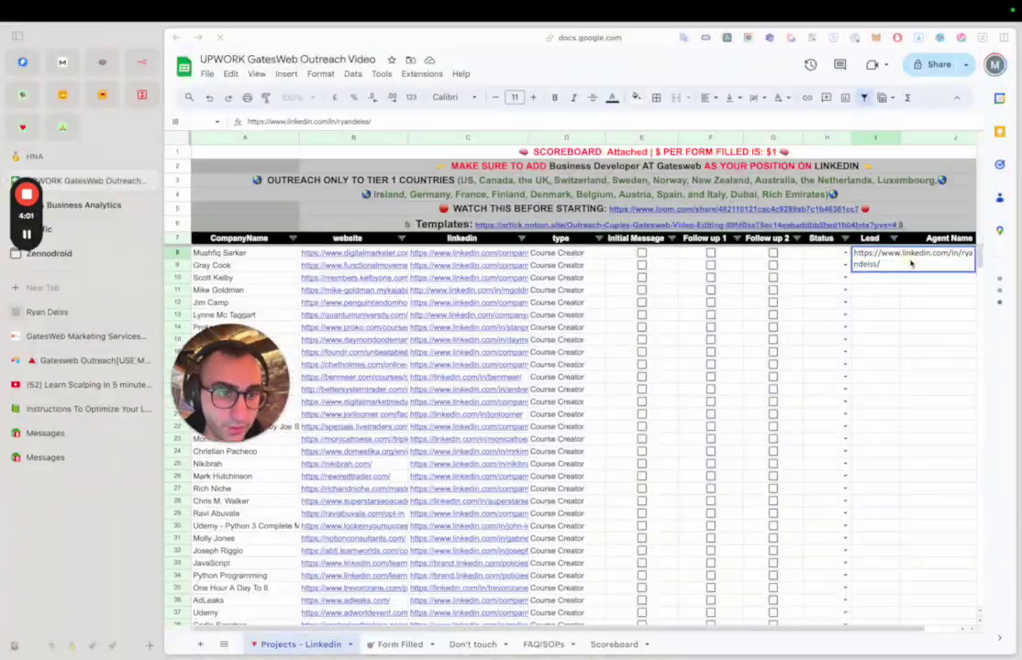
Select cells I11–I12 and E8, then return to the prospect's LinkedIn profile.
left_click_drag(876, 291, 876, 303)
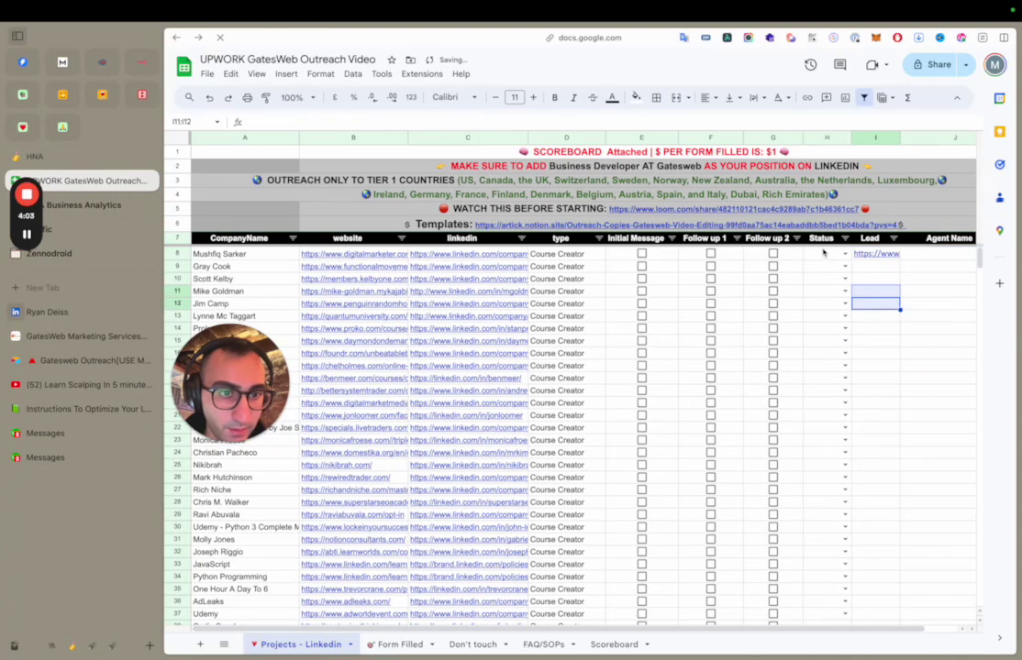
left_click(612, 256)
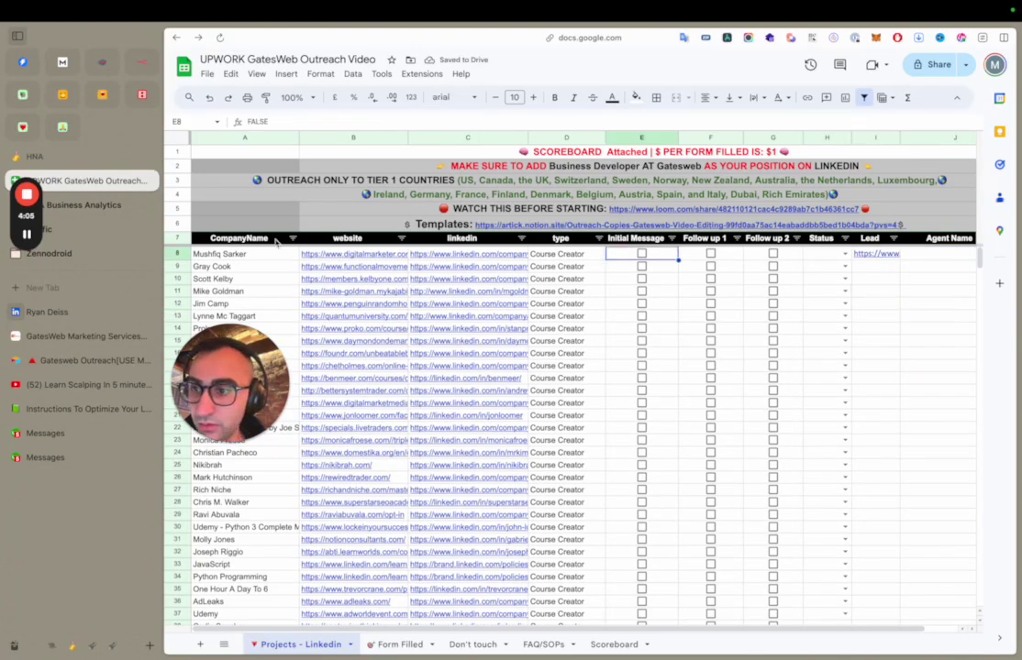
left_click(47, 310)
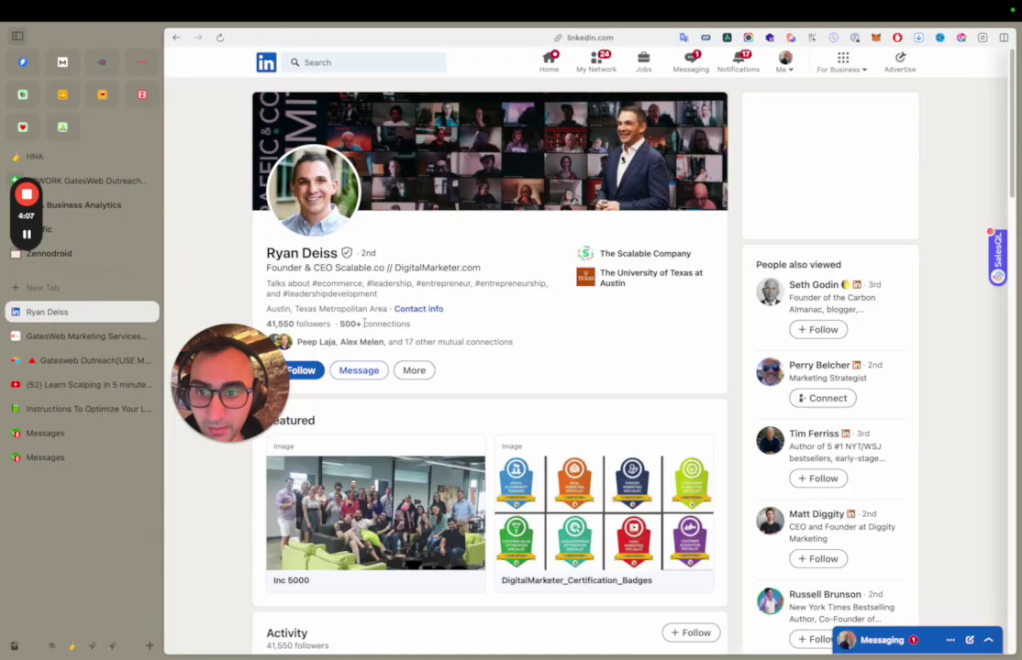
Start a connection invitation with a note holding the pasted Notion connection template.
left_click(404, 372)
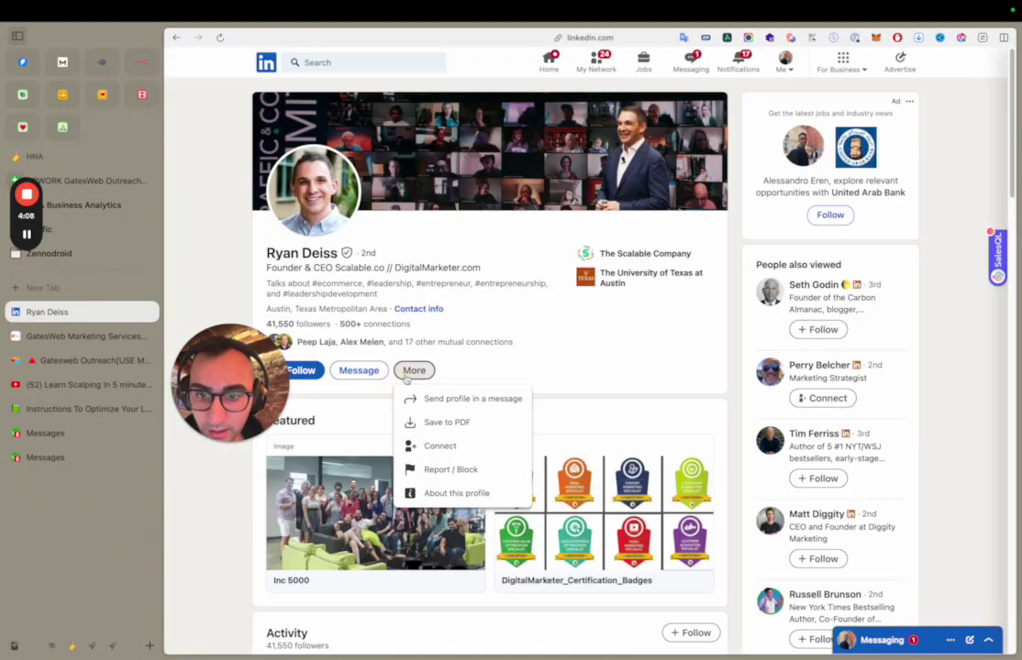
left_click(433, 449)
left_click(578, 203)
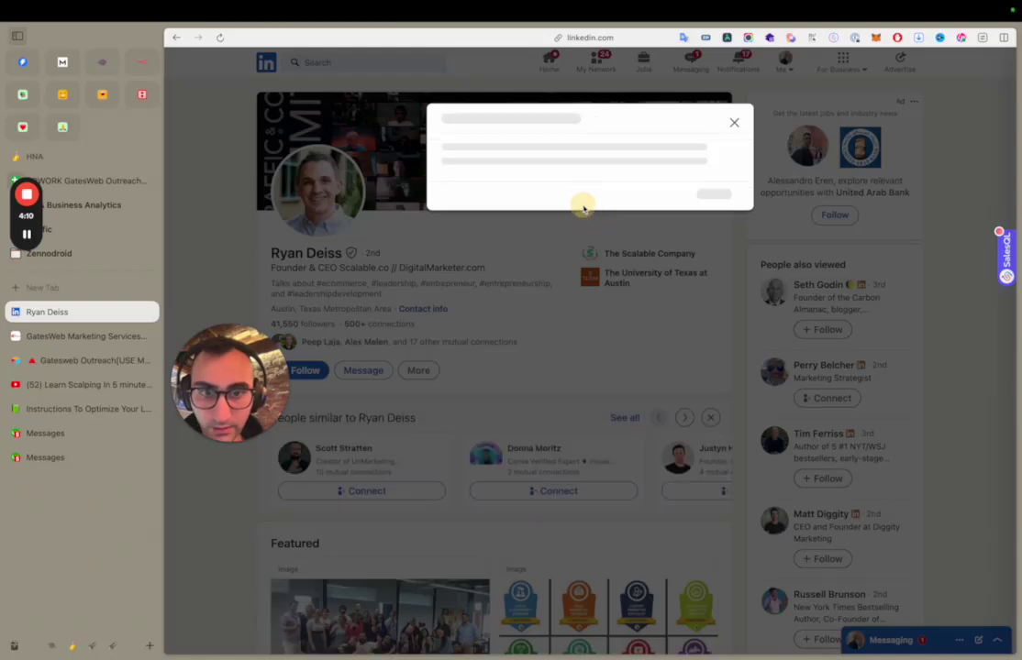
key("super+Tab")
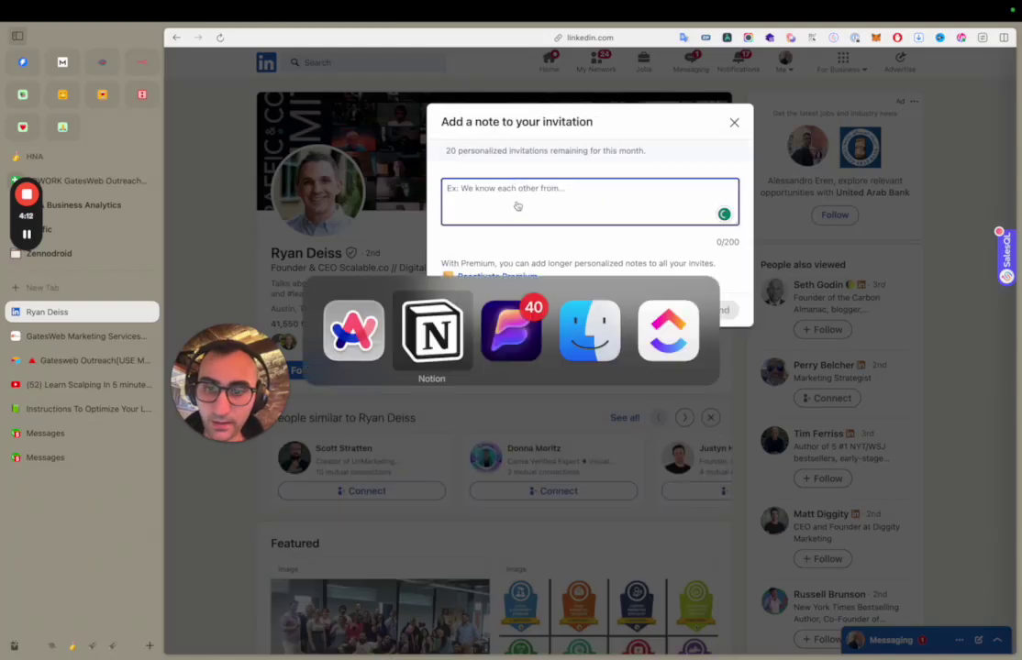
left_click(639, 251)
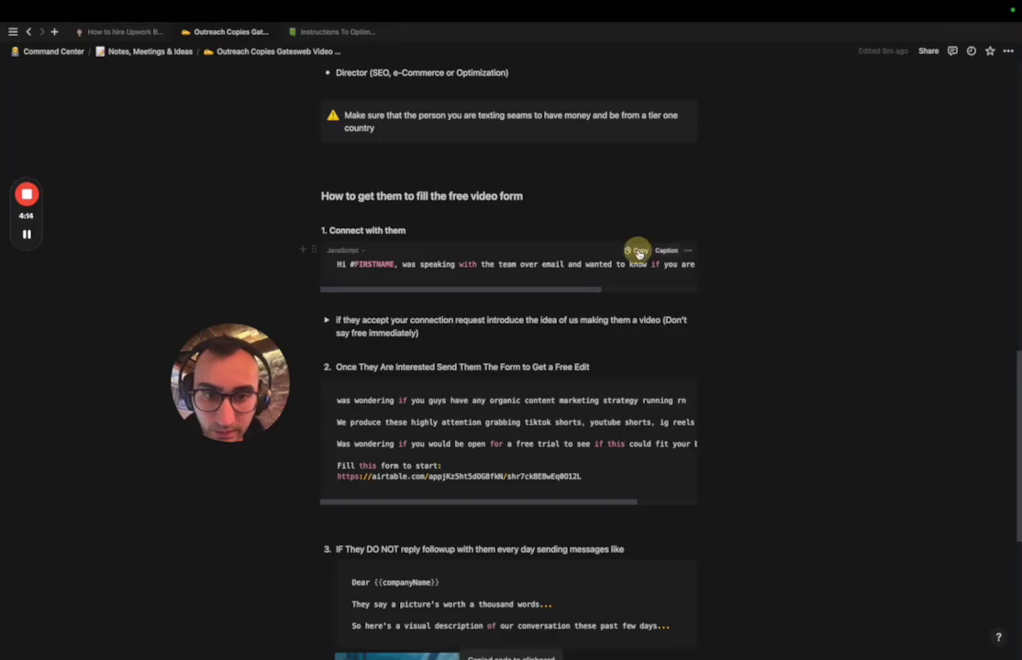
key("super+Tab")
key("super+v")
Replace the FIRSTNAME placeholder with the prospect's first name and send the invitation.
double_click(475, 187)
key("BackSpace")
key("BackSpace")
type("R")
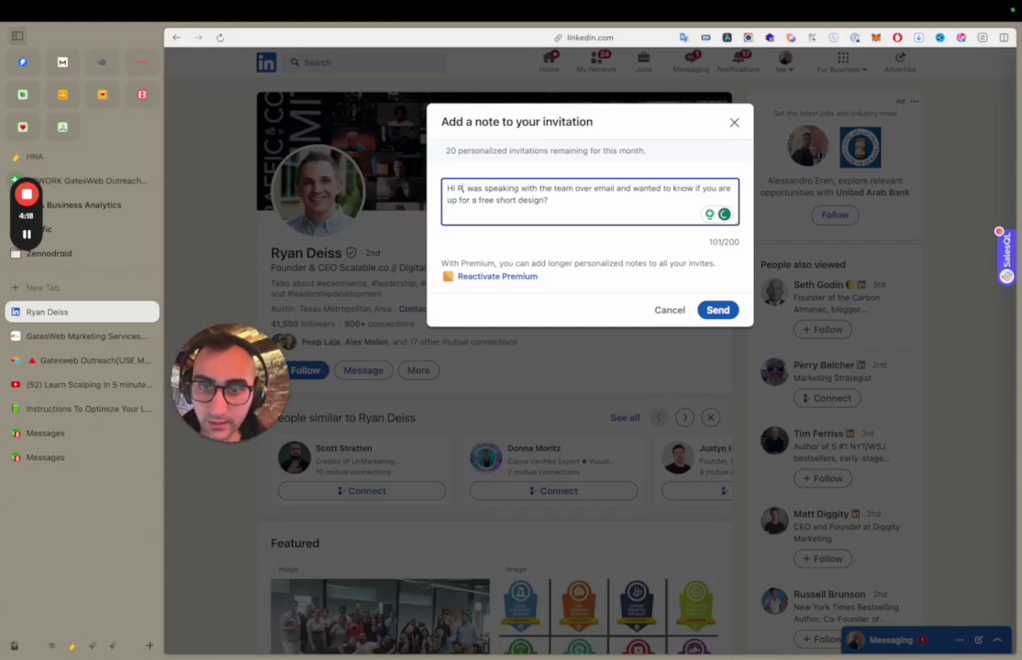
type("yan")
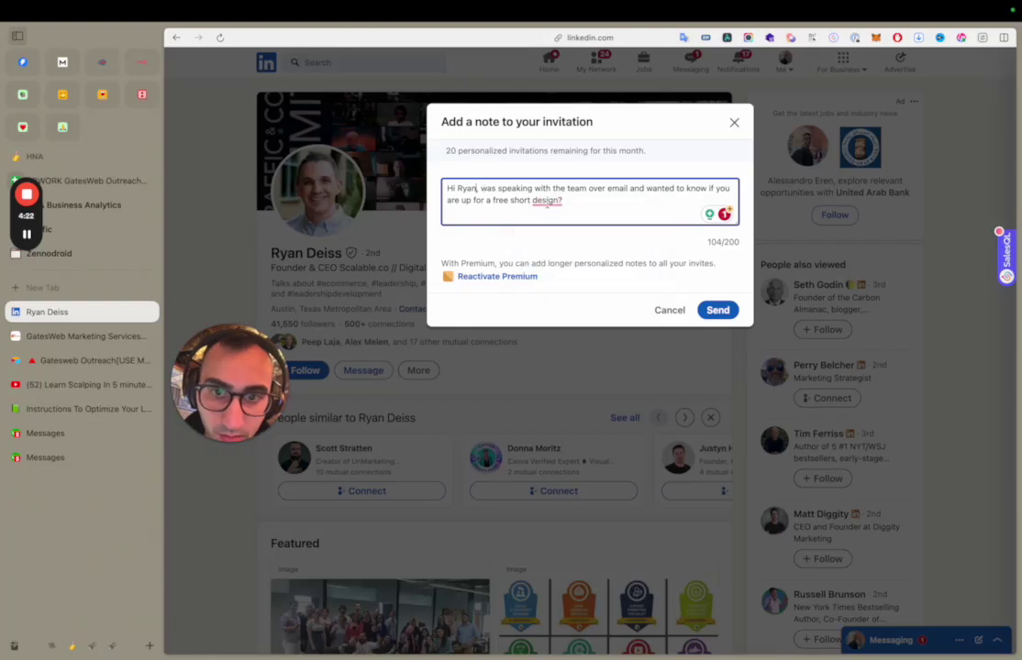
left_click(720, 312)
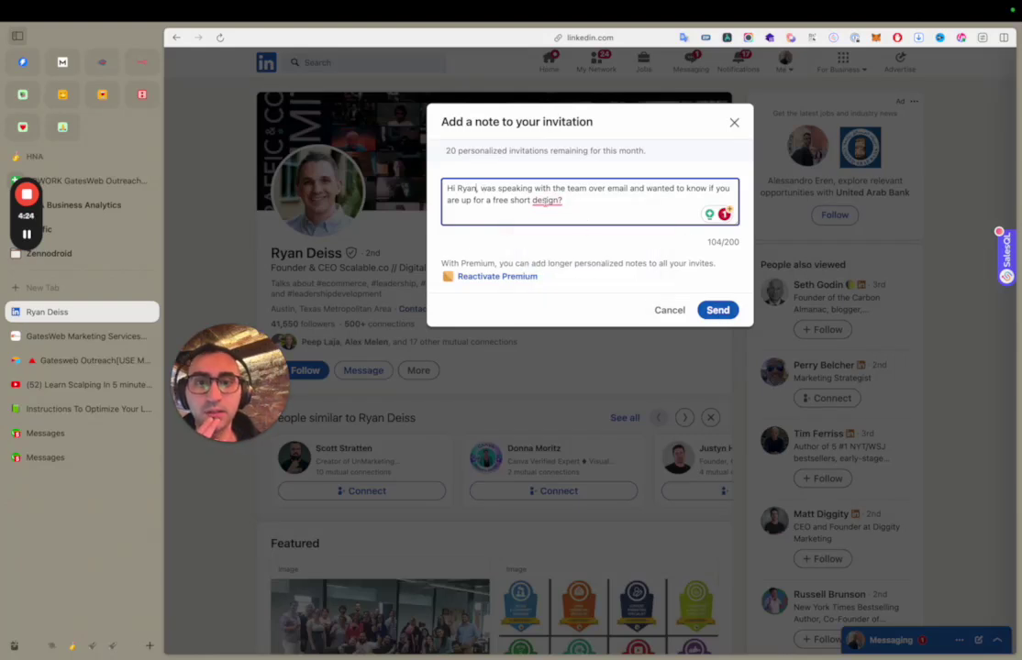
mouse_move(547, 200)
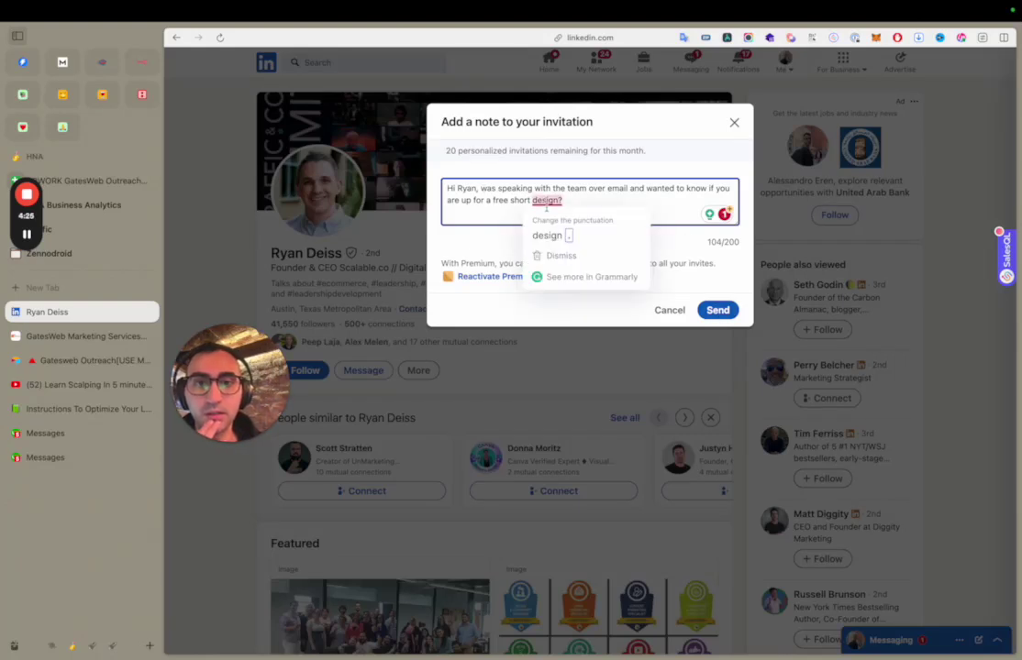
left_click(716, 313)
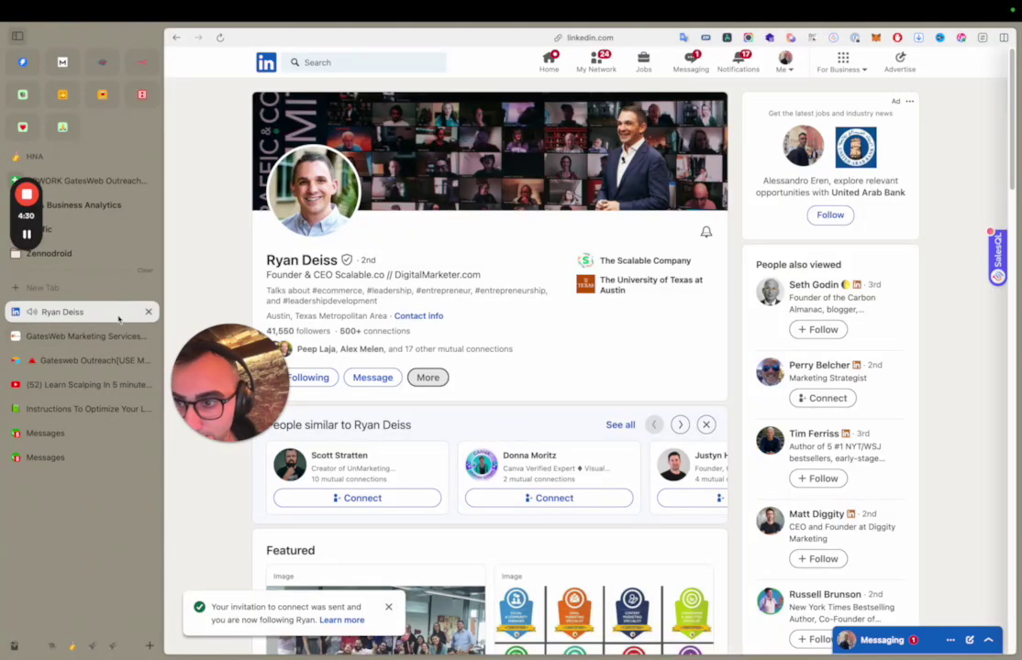
Tick Initial Message in E8 and assign an agent from the J8 Agent Name dropdown.
key("super+w")
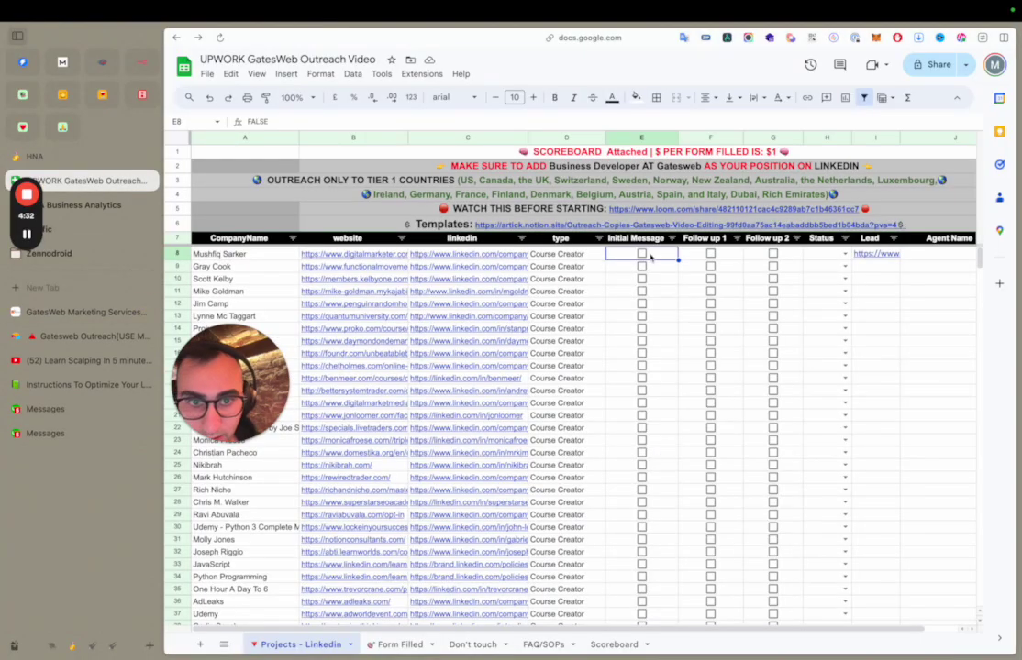
left_click(642, 254)
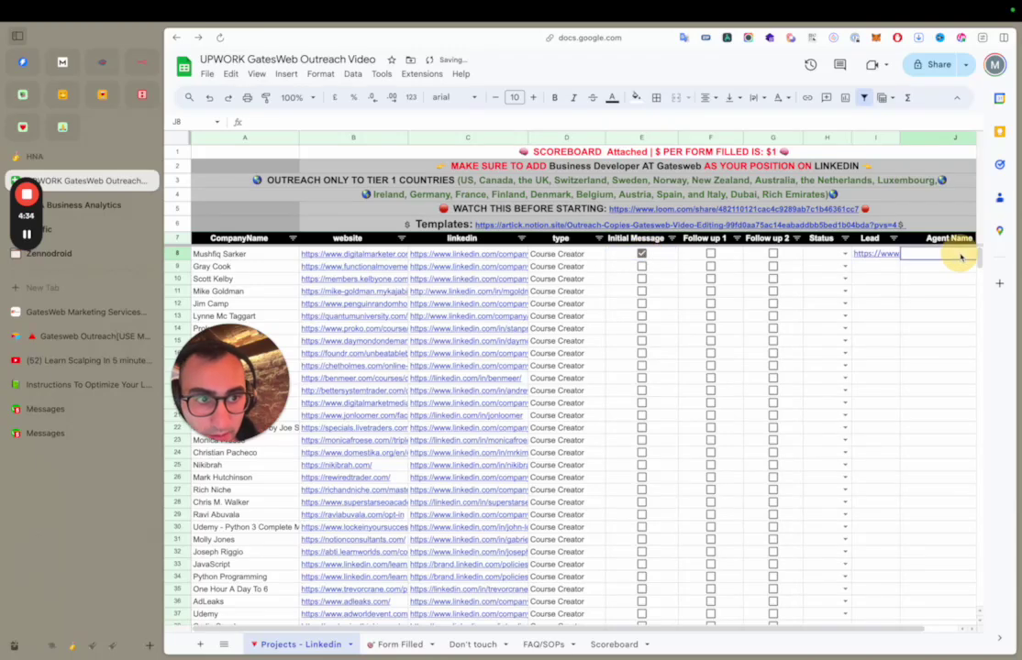
double_click(954, 254)
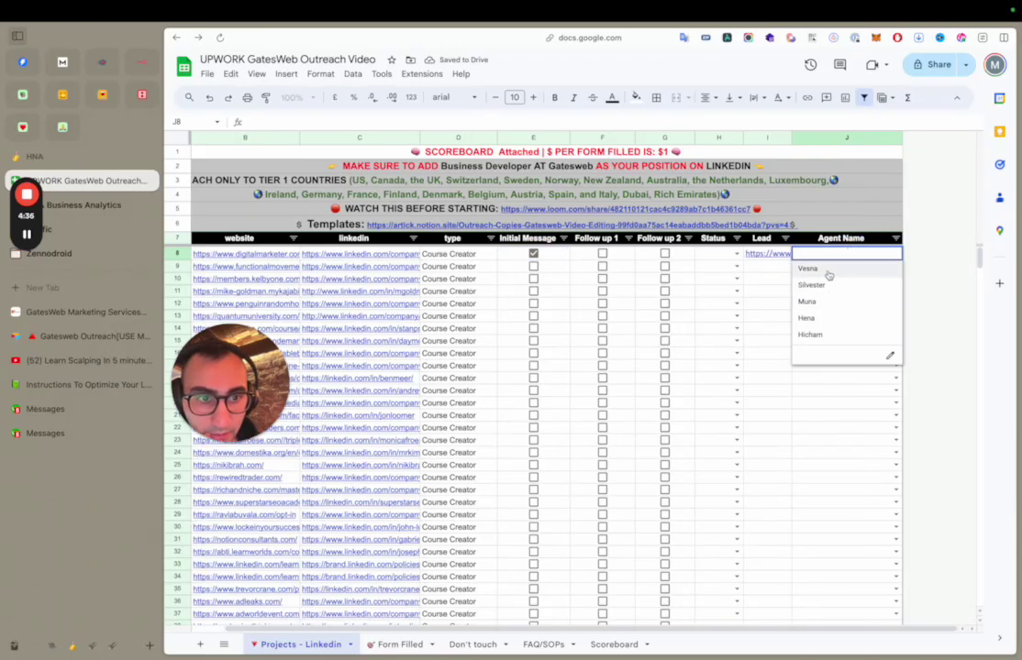
left_click(828, 271)
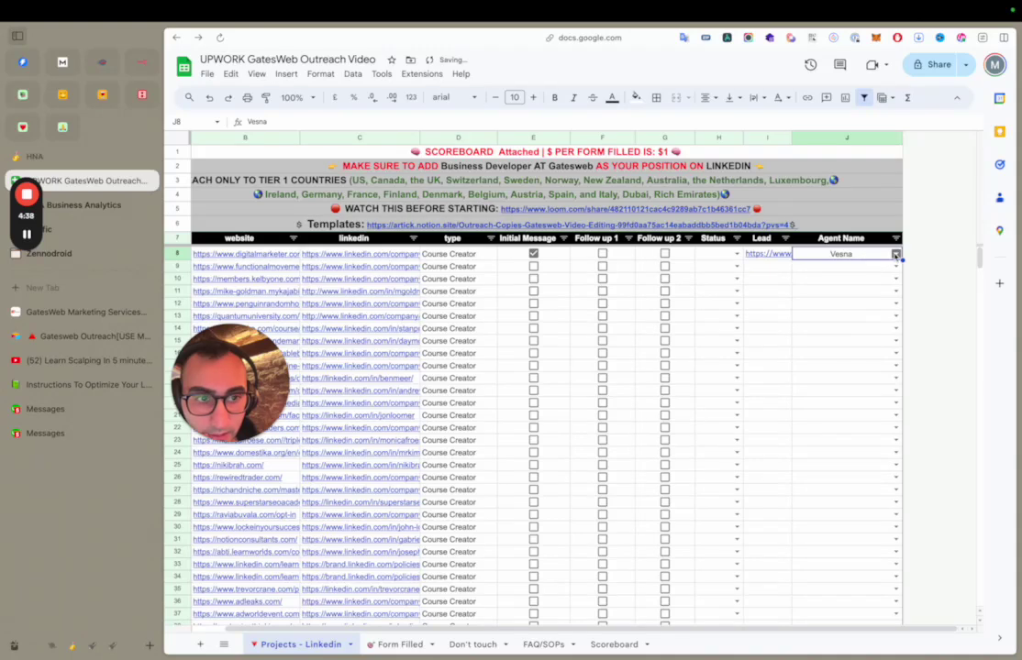
left_click(896, 255)
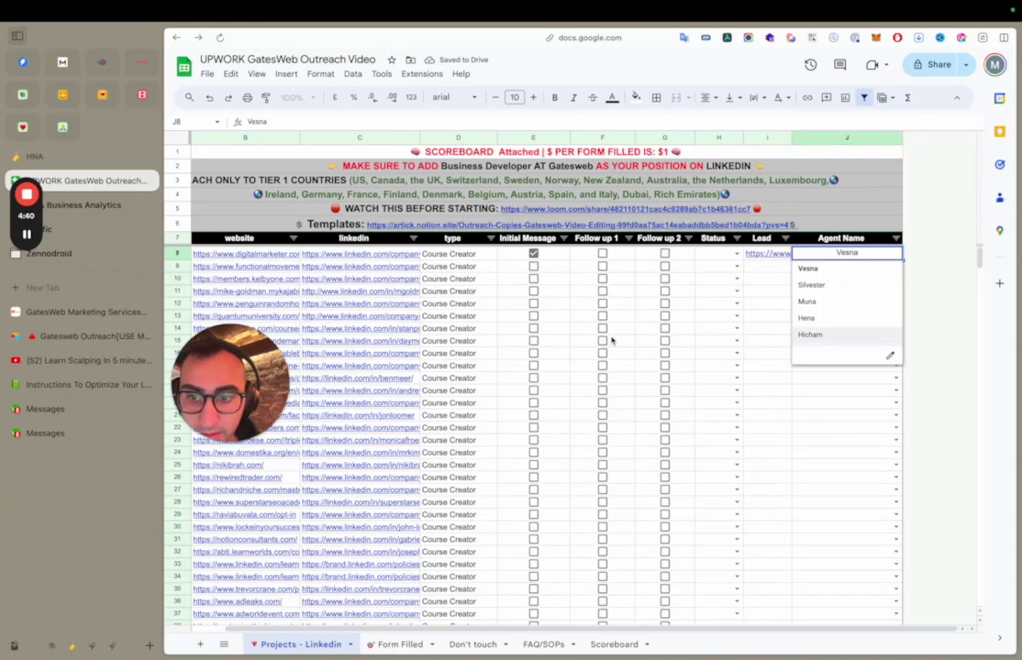
left_click(706, 258)
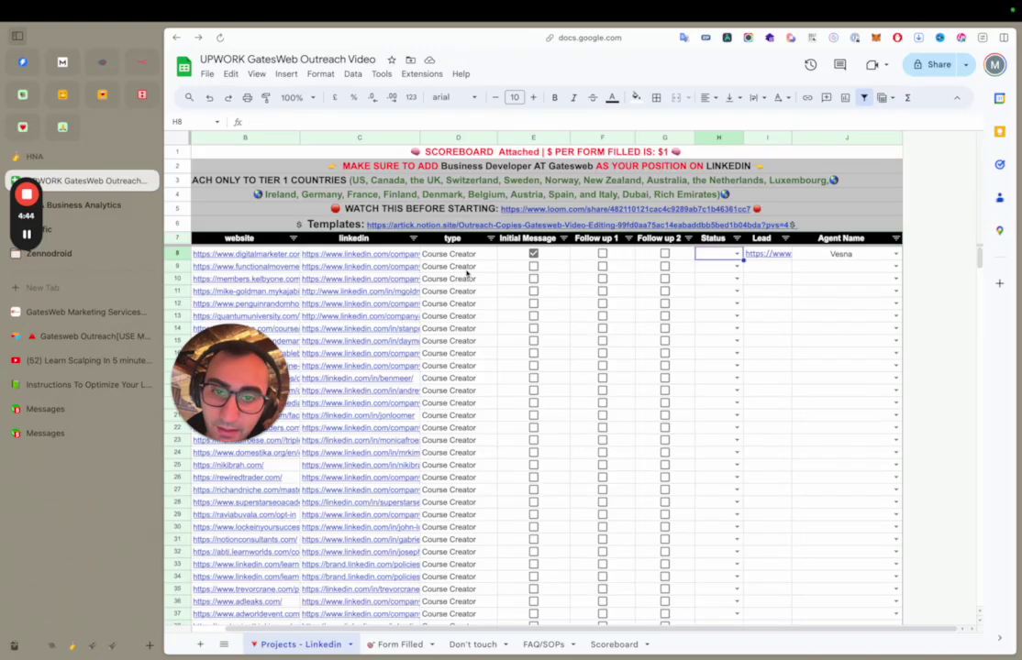
left_click(559, 258)
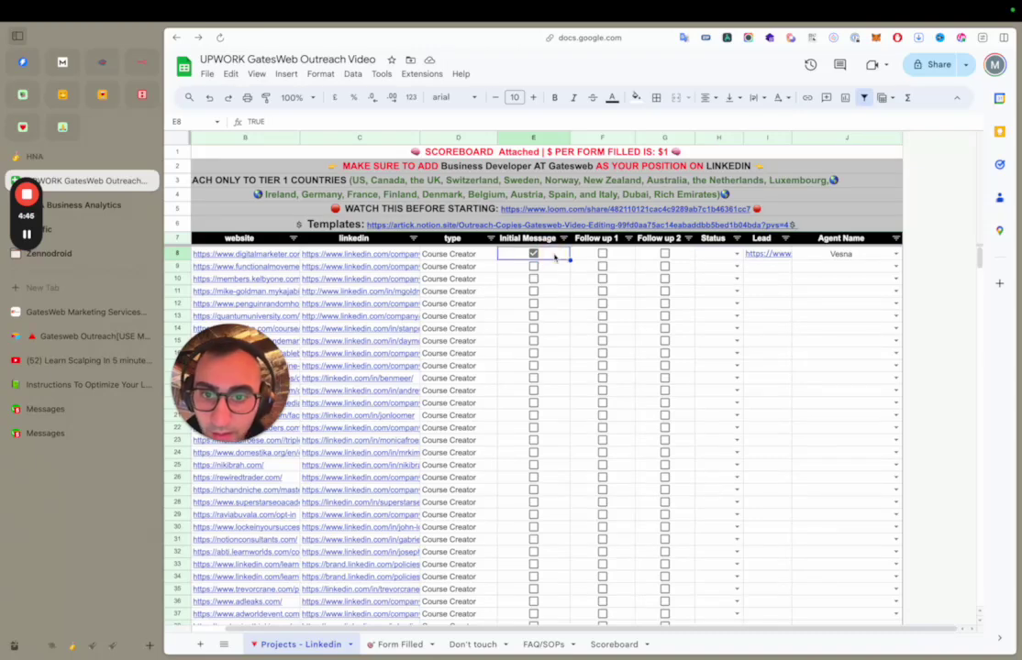
key("ctrl+Right")
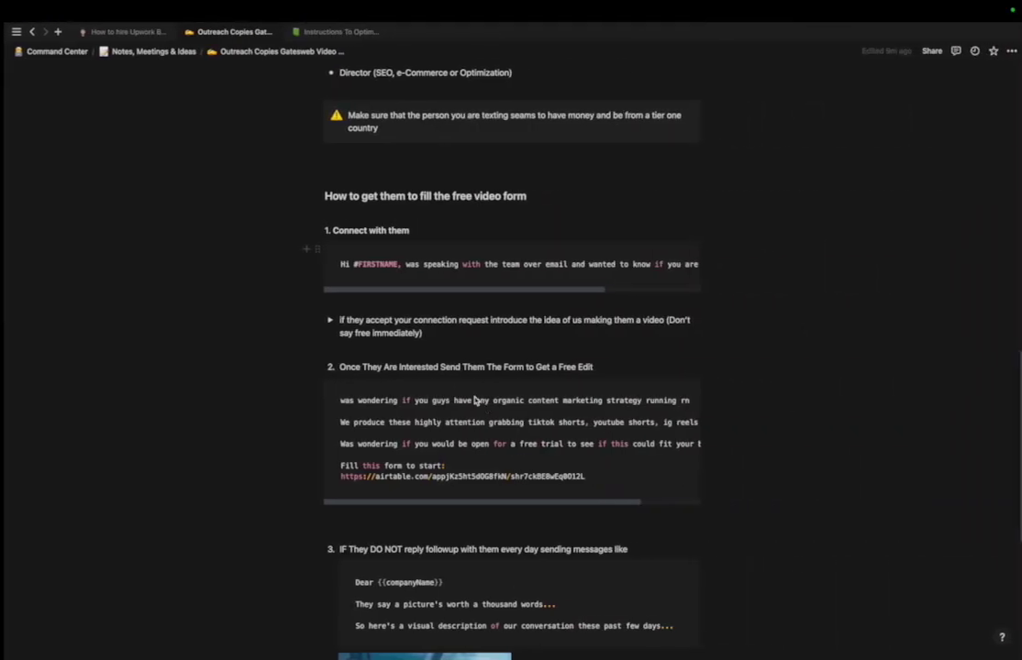
Expand the connection-accepted toggle and look over the reply and form invitation messages.
left_click(328, 321)
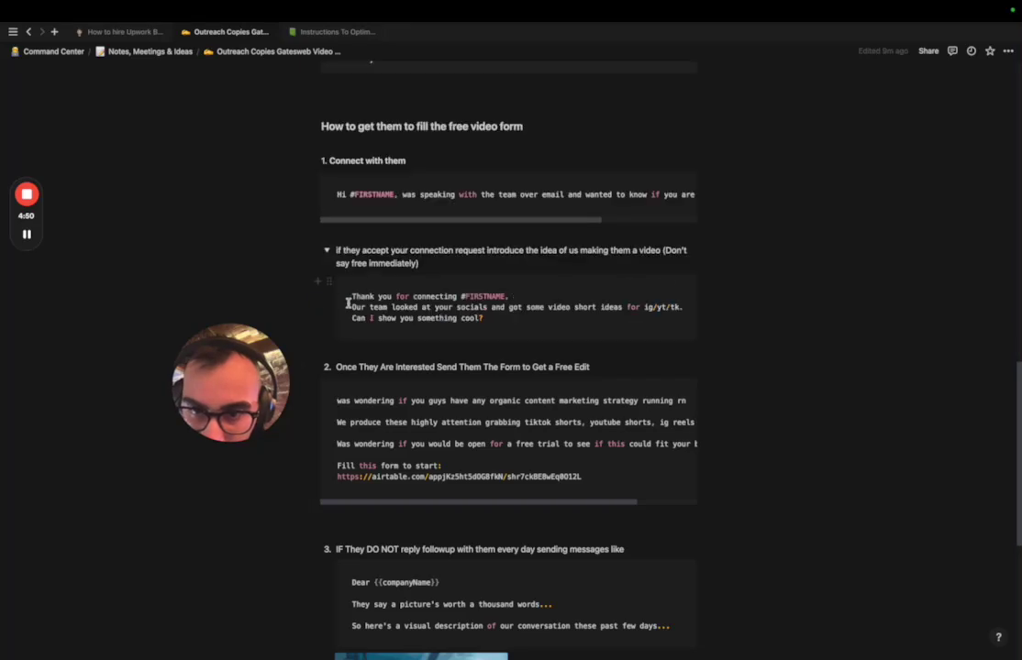
mouse_move(350, 298)
left_mouse_down()
mouse_move(479, 309)
mouse_move(511, 324)
mouse_move(344, 298)
left_mouse_up()
left_click(503, 320)
left_click(341, 401)
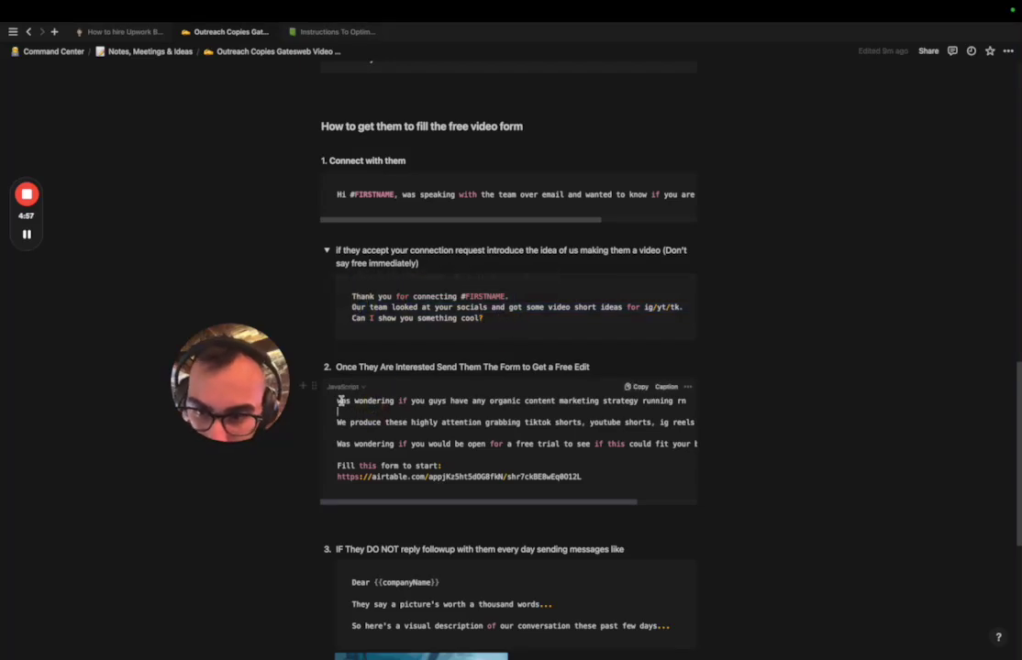
double_click(420, 367)
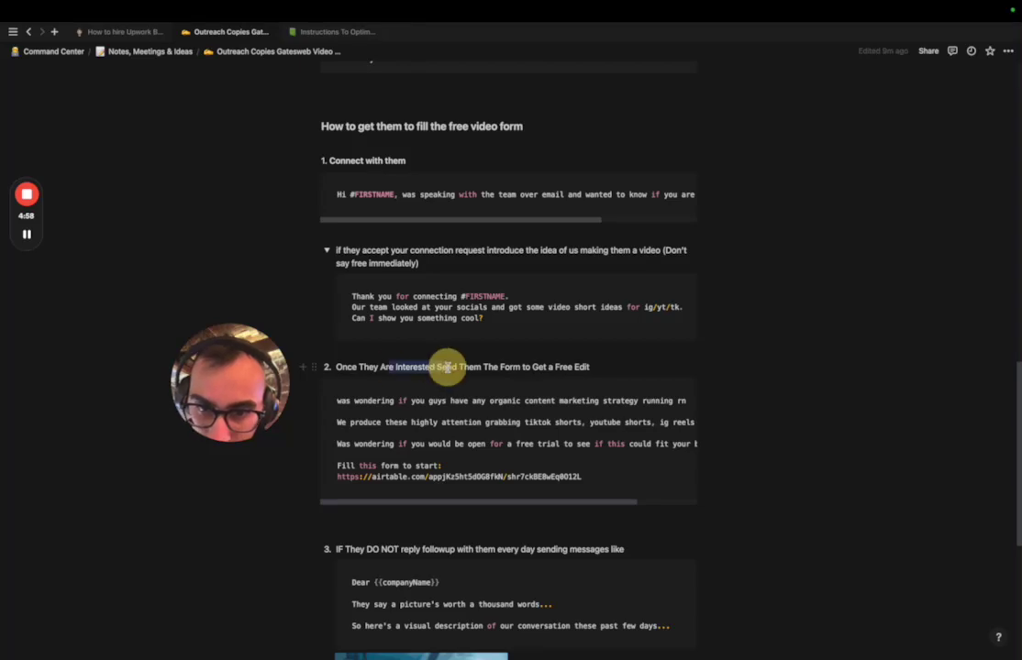
left_click(601, 478)
left_click_drag(600, 478, 321, 402)
scroll(392, 411, "down", 3)
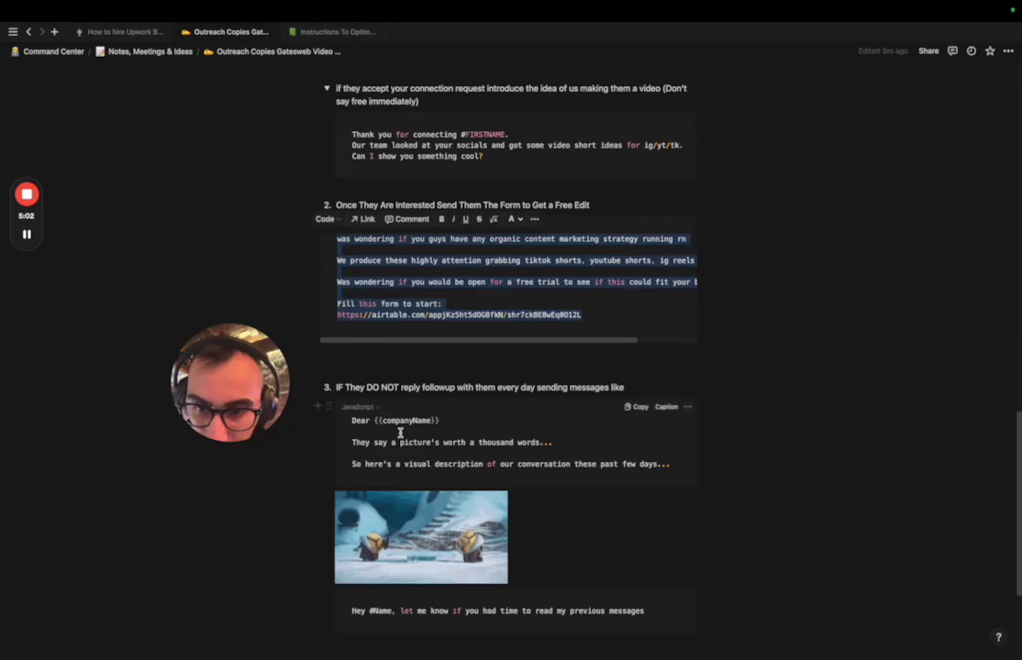
left_click(353, 420)
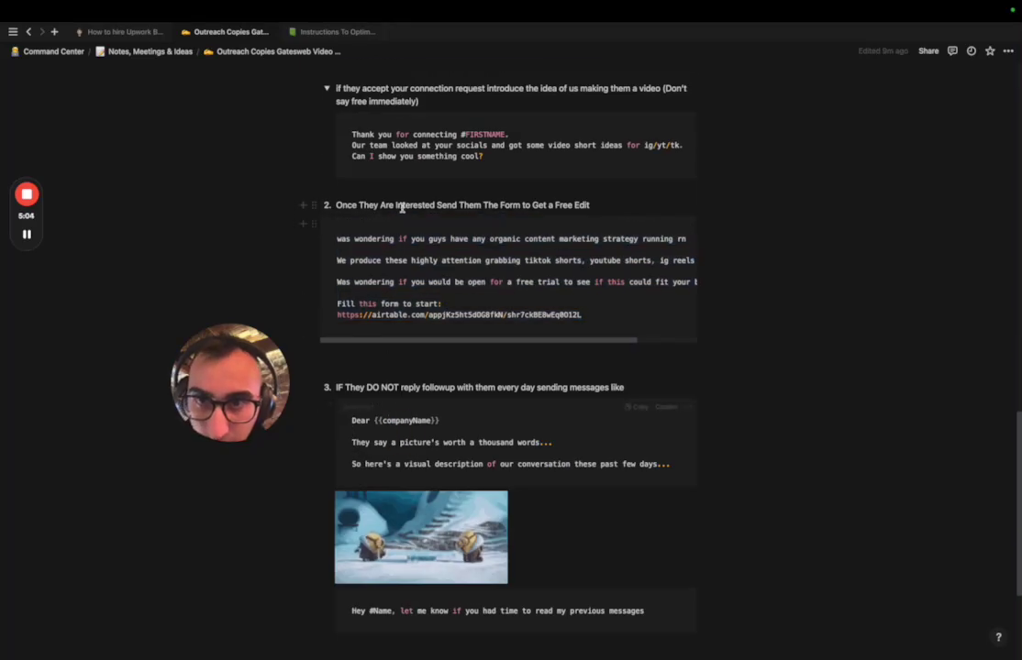
scroll(401, 184, "up", 1)
Replace {{companyName}} in the Dear greeting line with #FirstName.
double_click(390, 155)
scroll(385, 435, "down", 1)
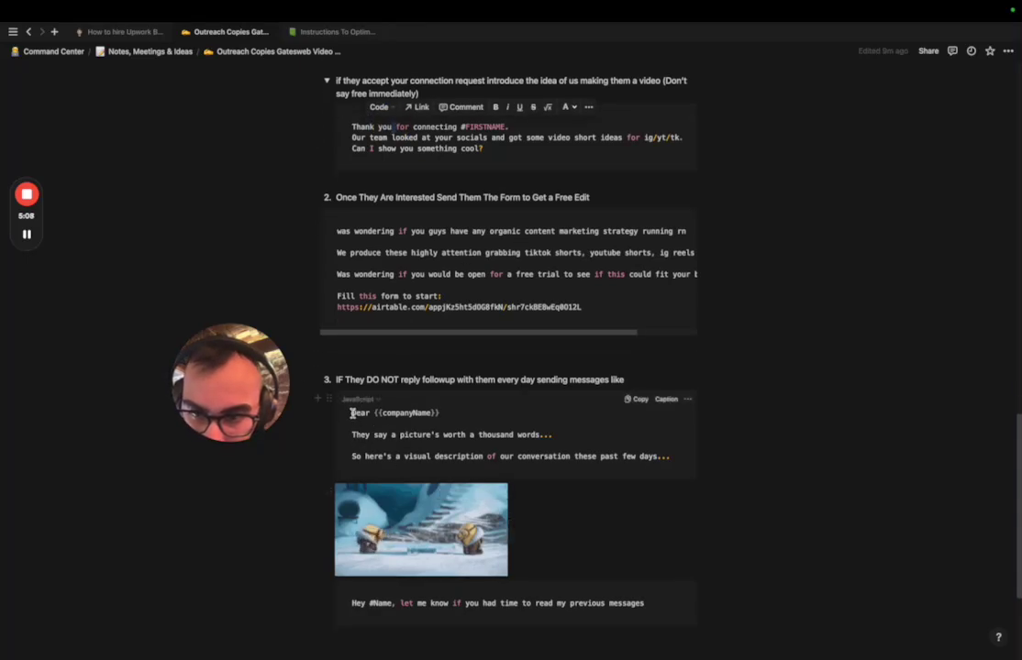
left_click(388, 415)
left_click_drag(376, 414, 452, 414)
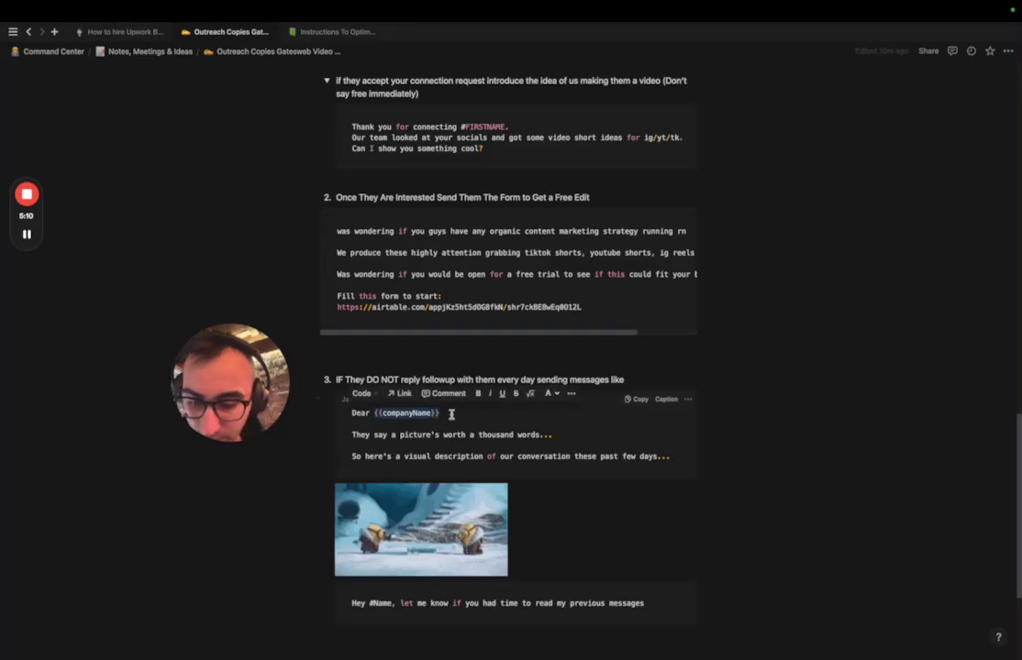
type("#FirstName")
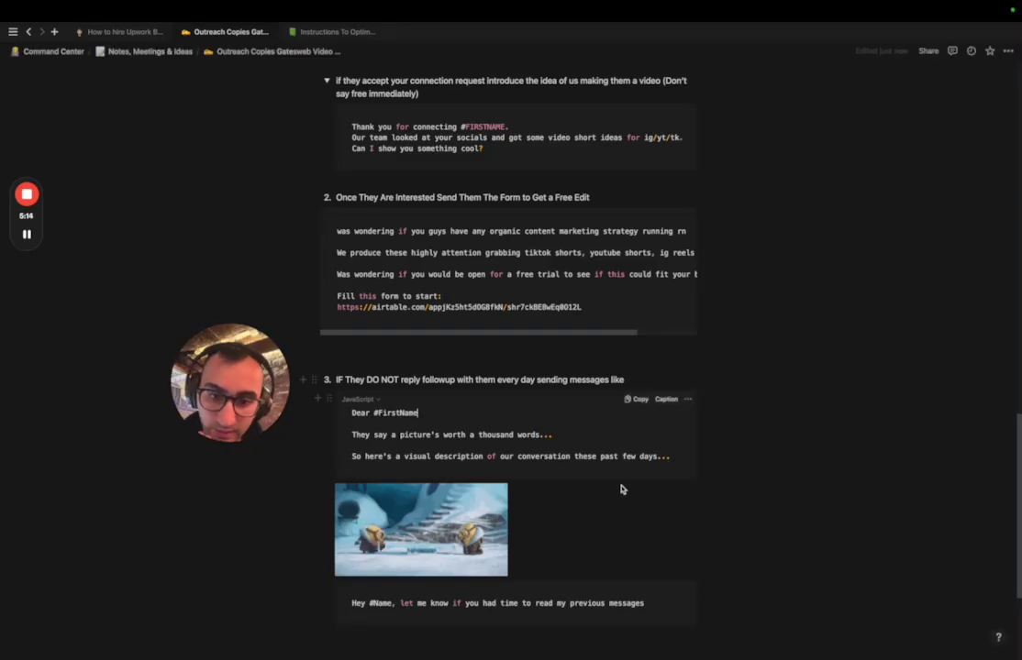
scroll(615, 490, "down", 1)
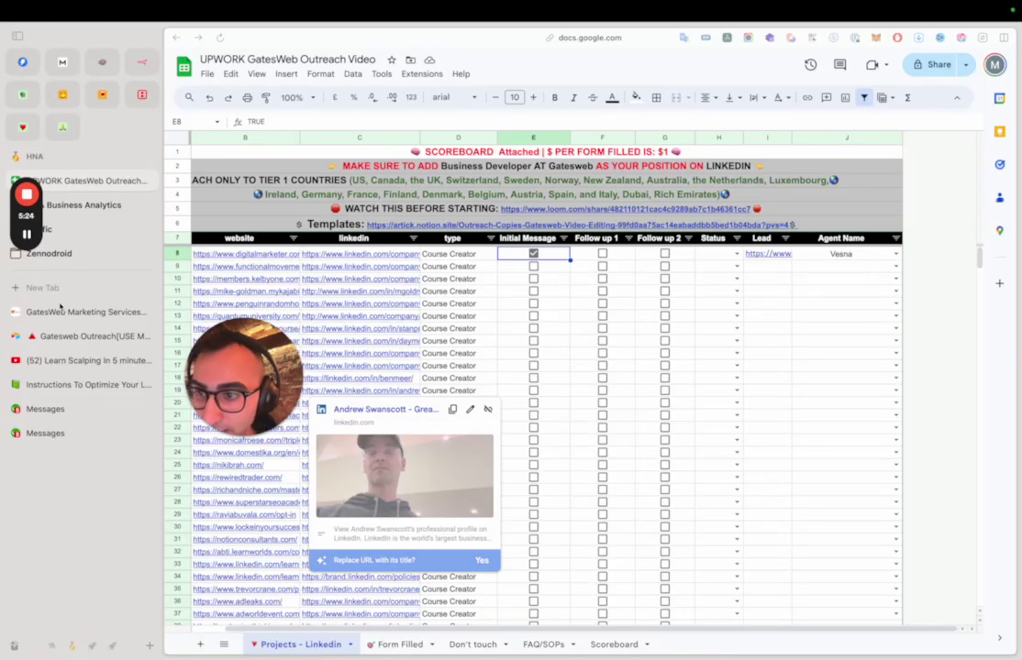
Switch Airtable to the New Calls Booked view and copy its share link.
left_click(83, 337)
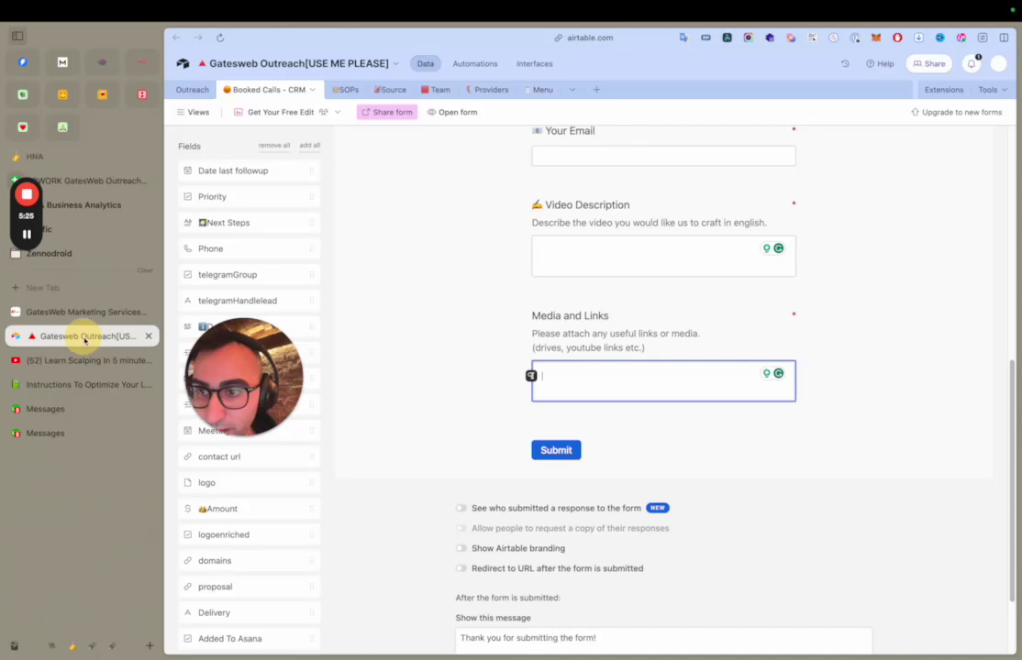
left_click(193, 112)
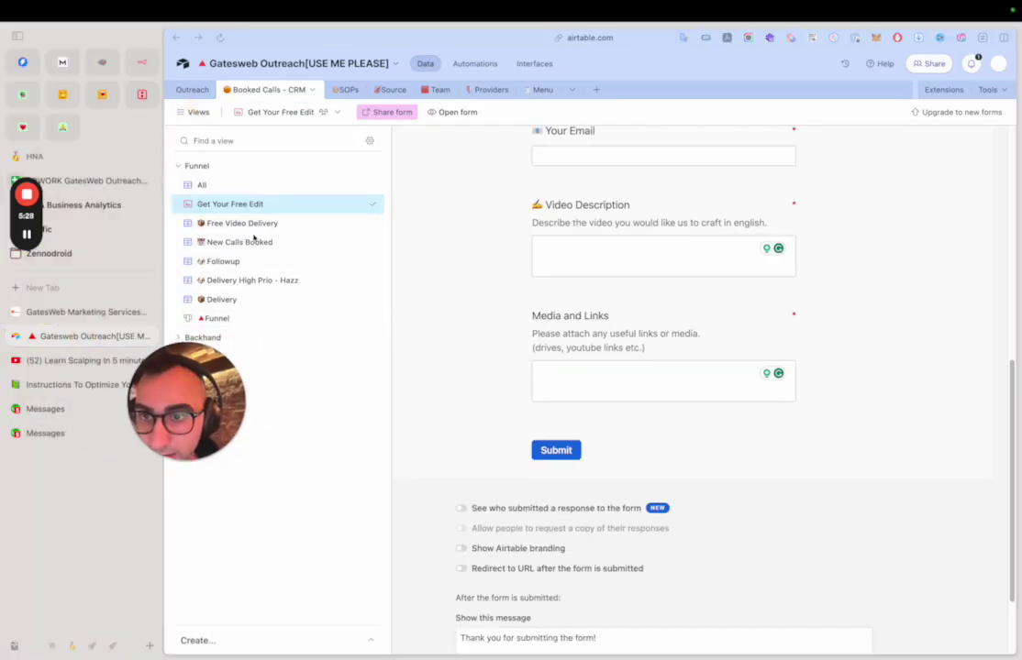
left_click(254, 242)
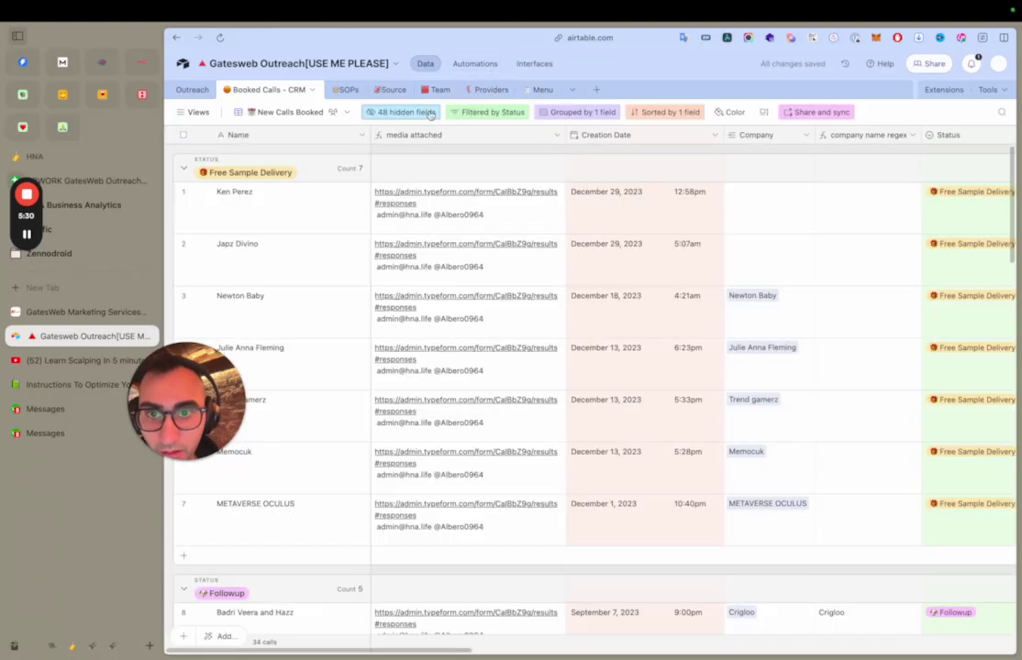
left_click(828, 112)
left_click(974, 159)
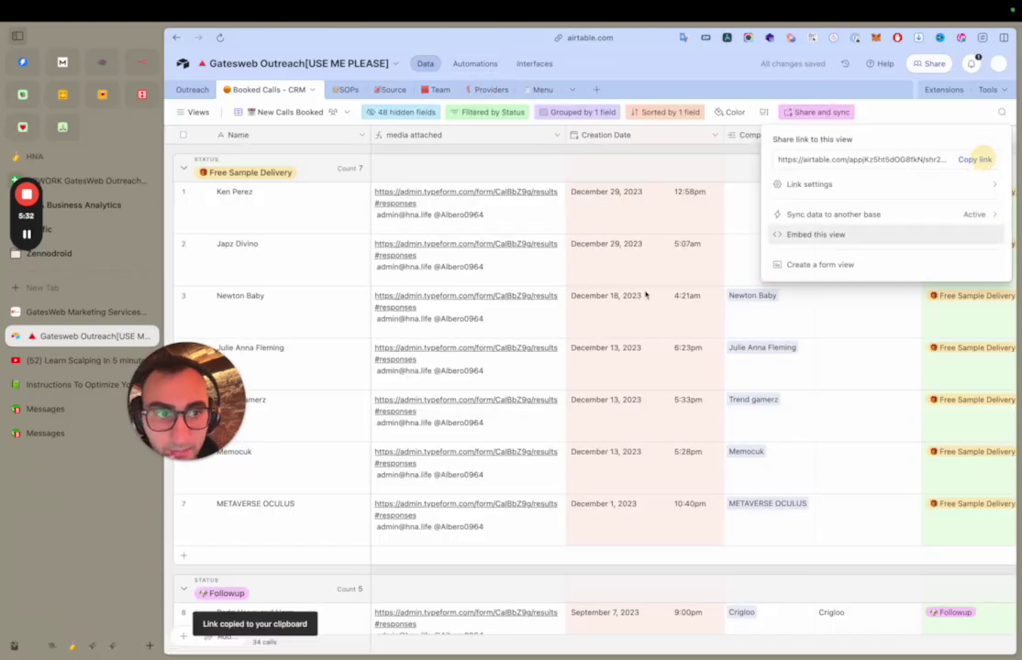
left_click(78, 181)
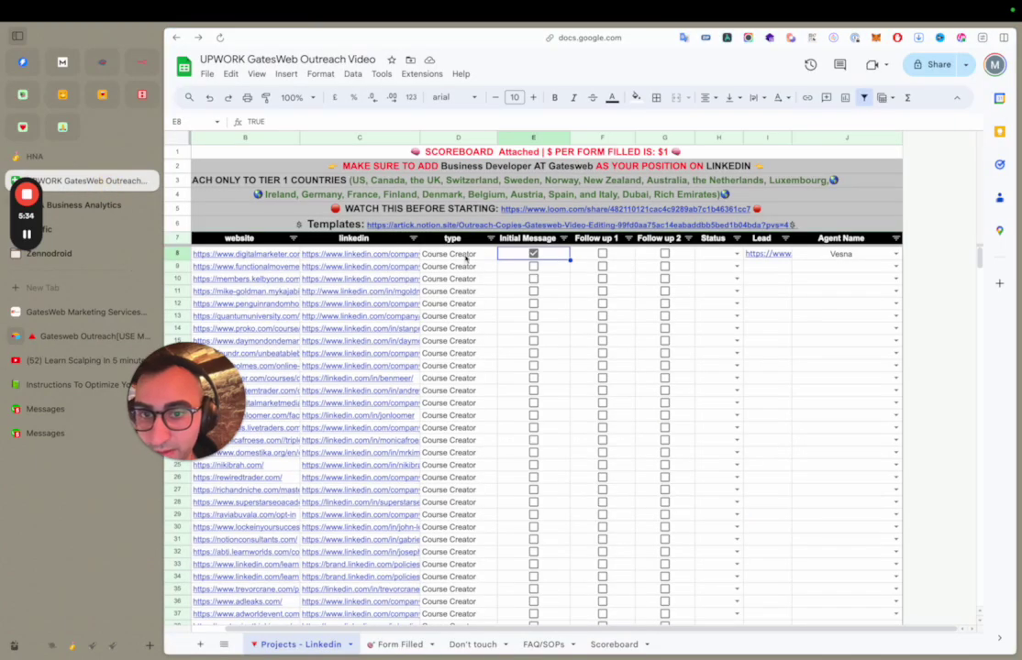
Insert a row above Templates with 'New Form Fills:' and the pasted Airtable link in D6.
right_click(837, 228)
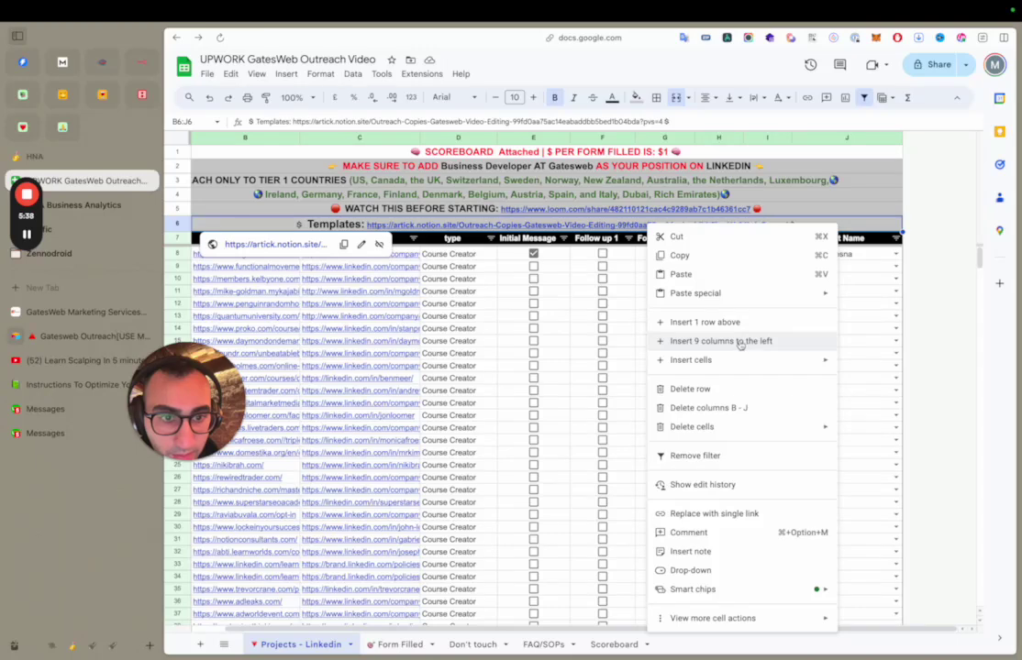
left_click(725, 321)
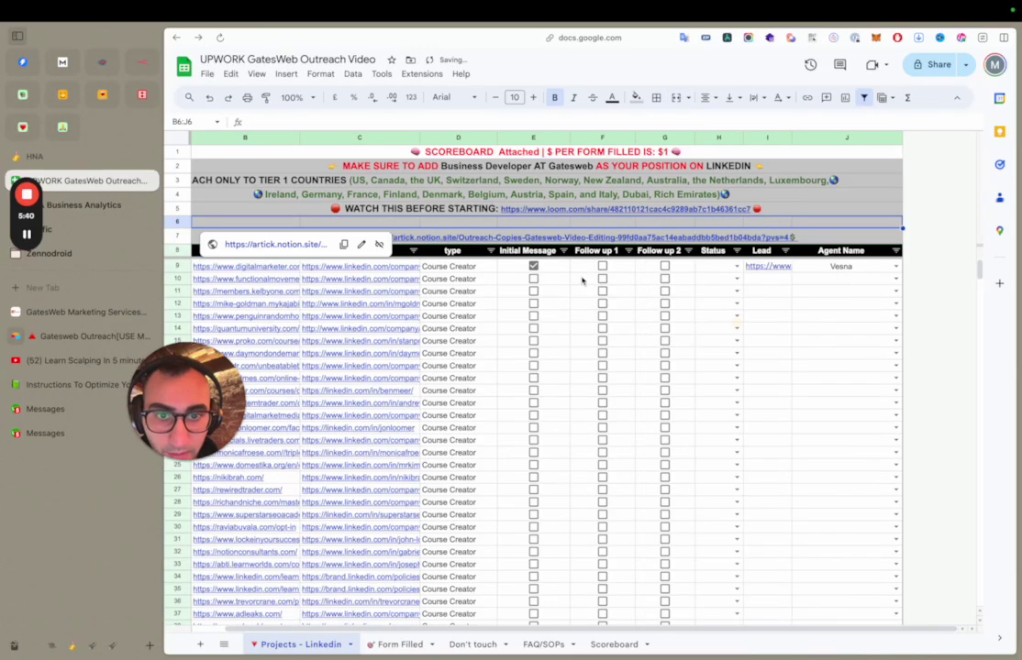
left_click(475, 223)
type("N")
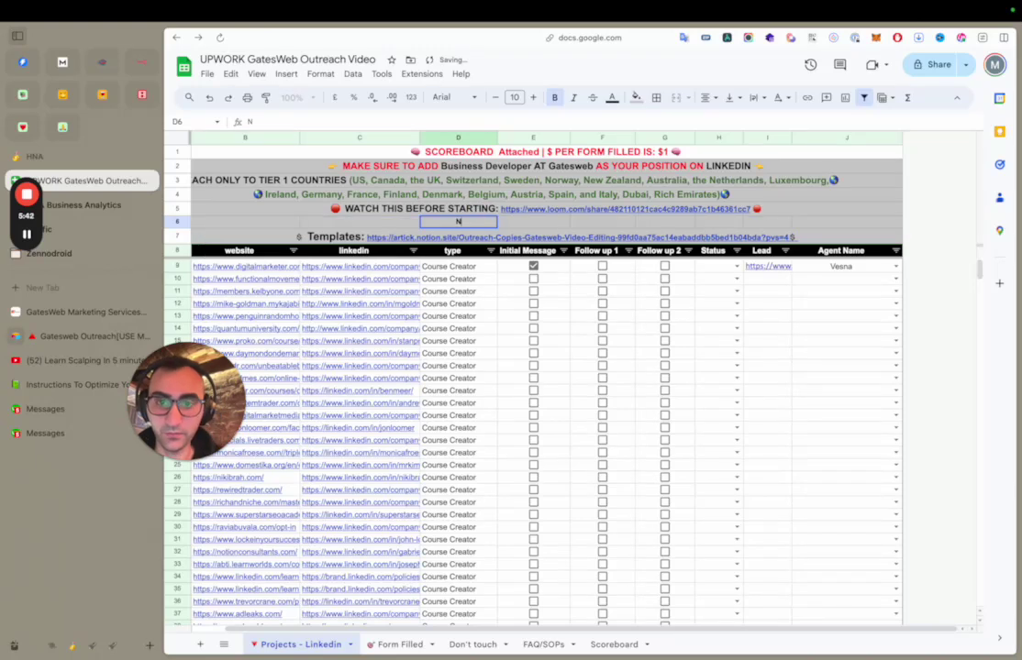
type("ew Form FILLS")
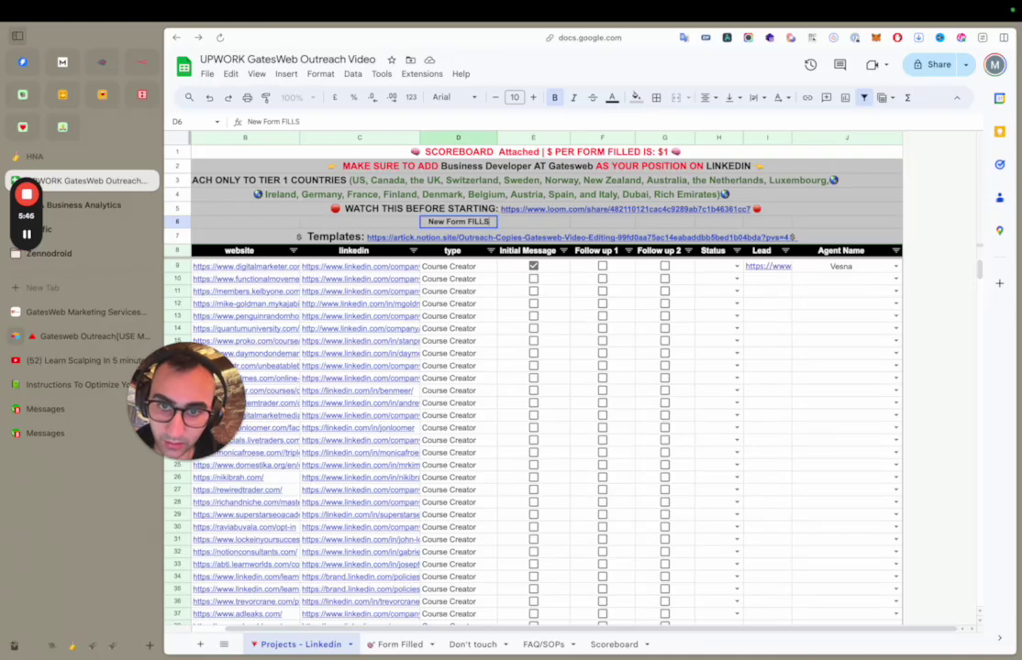
key("BackSpace")
key("BackSpace")
key("BackSpace")
type("ills")
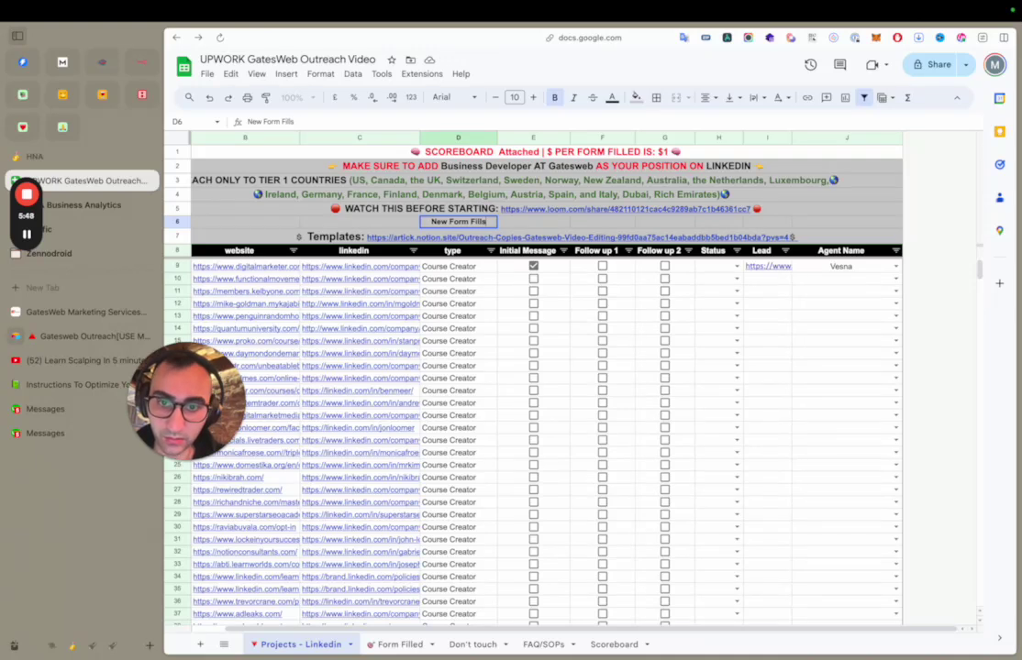
type(":")
key("super+v")
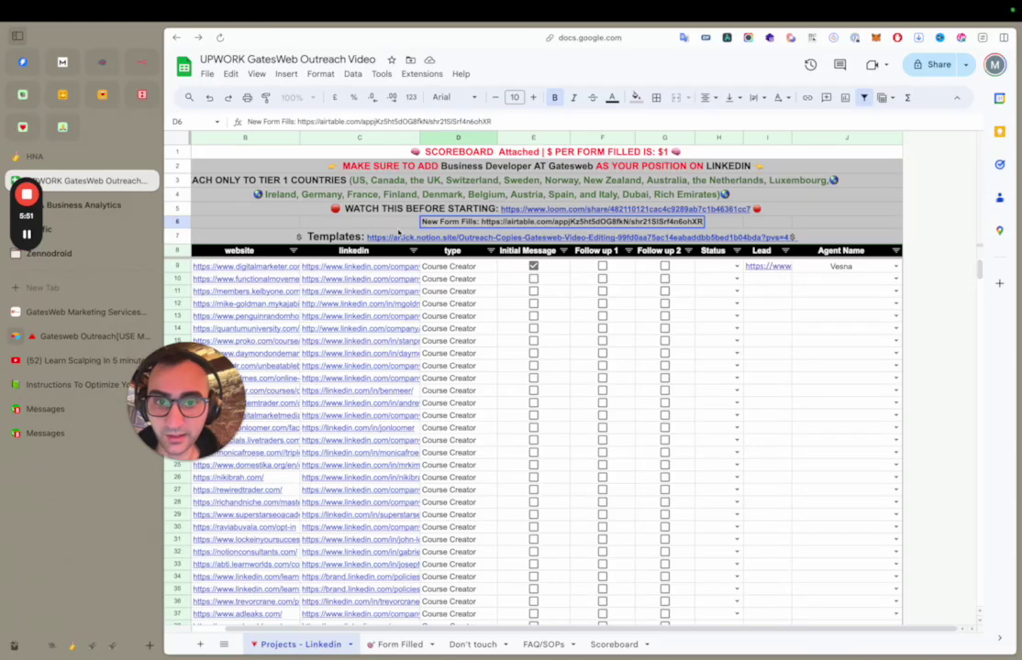
left_click_drag(398, 230, 819, 230)
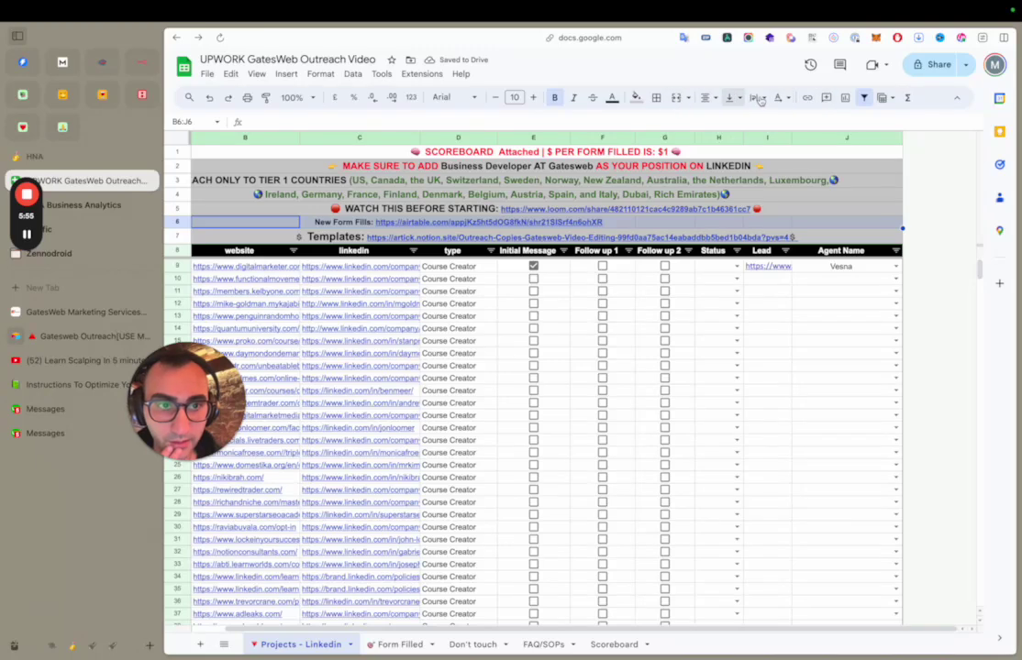
Merge row 6 across B6:J6 and briefly check the Form Filled sheet.
left_click(676, 97)
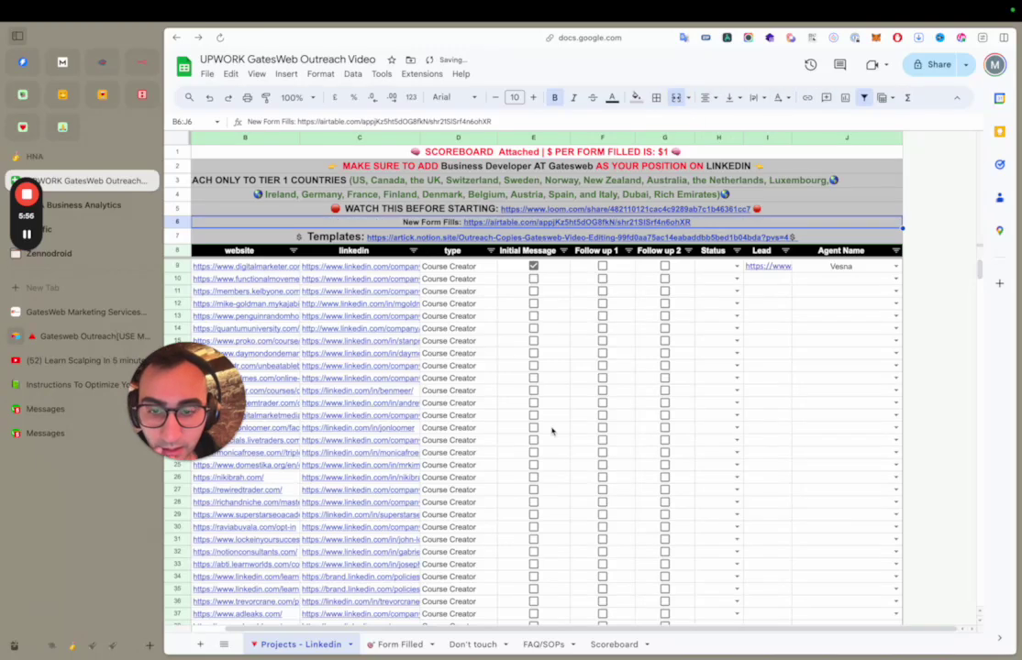
left_click(399, 644)
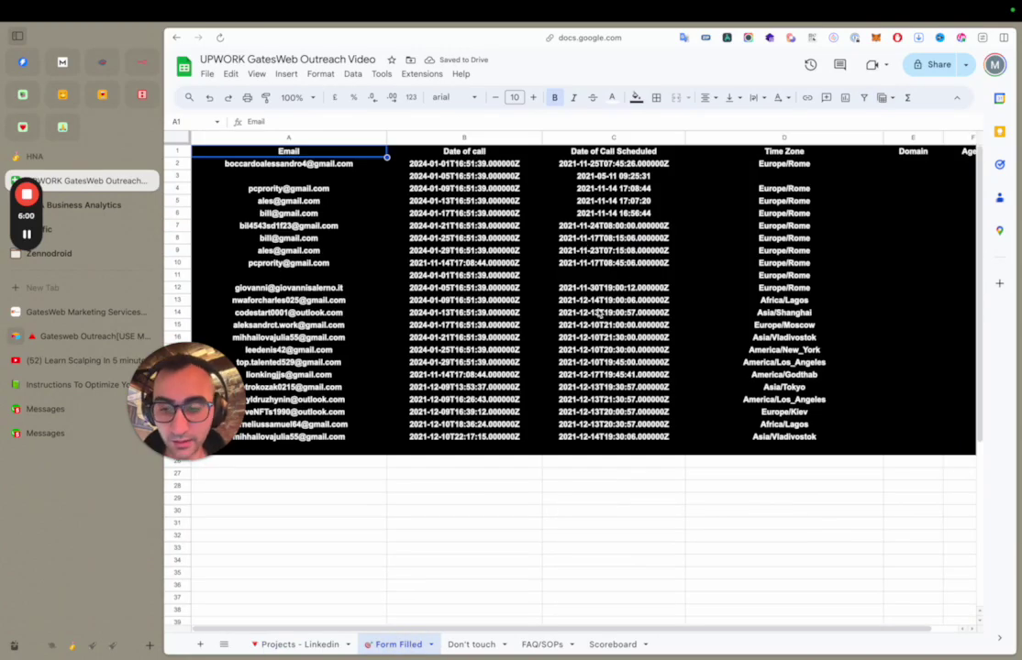
left_click(304, 644)
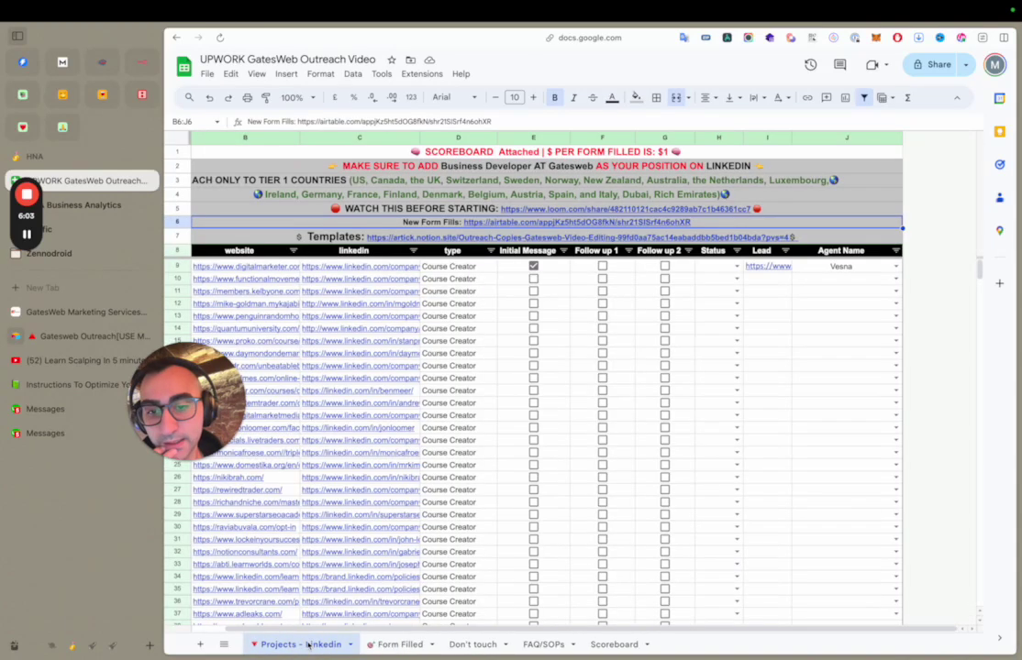
left_click(474, 268)
Append 'and 5$ per booked call' to the row 1 scoreboard header.
left_click(647, 152)
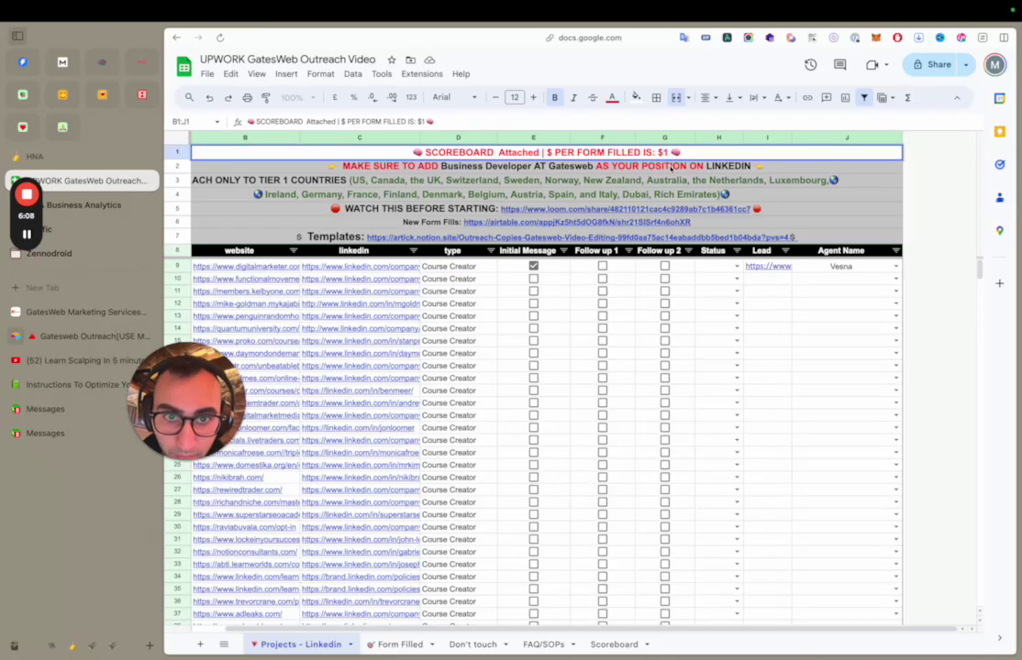
type("a")
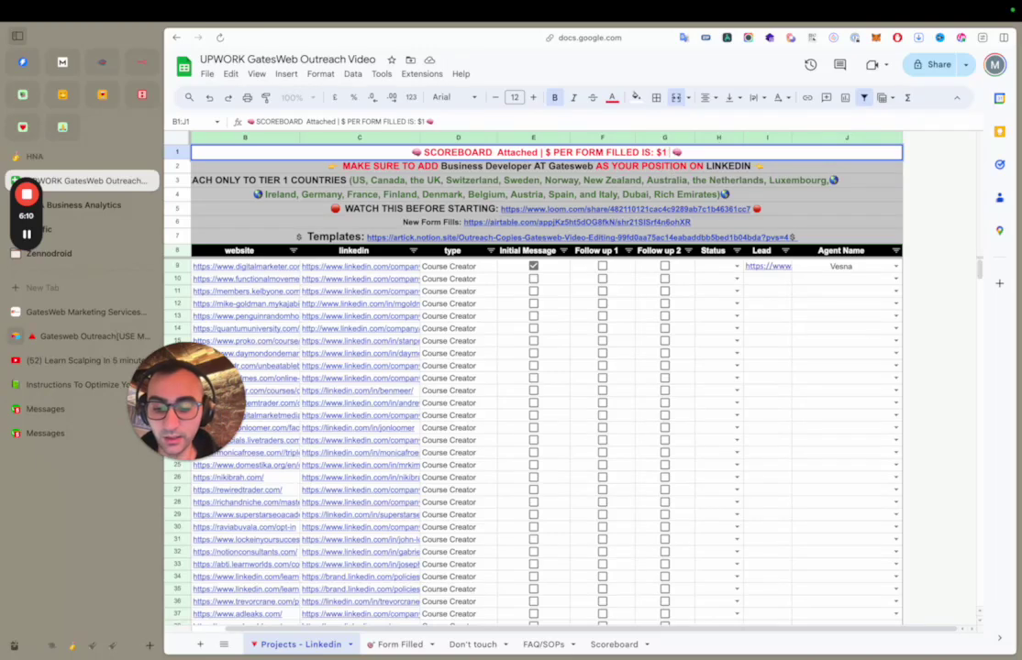
type("nd 5$ per")
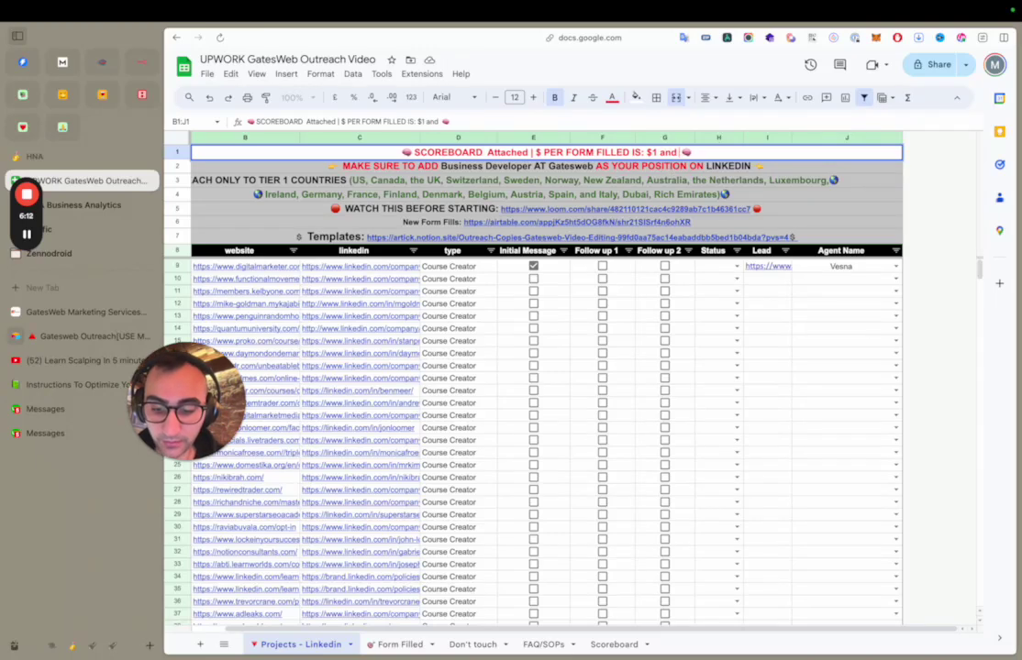
type(" booked call")
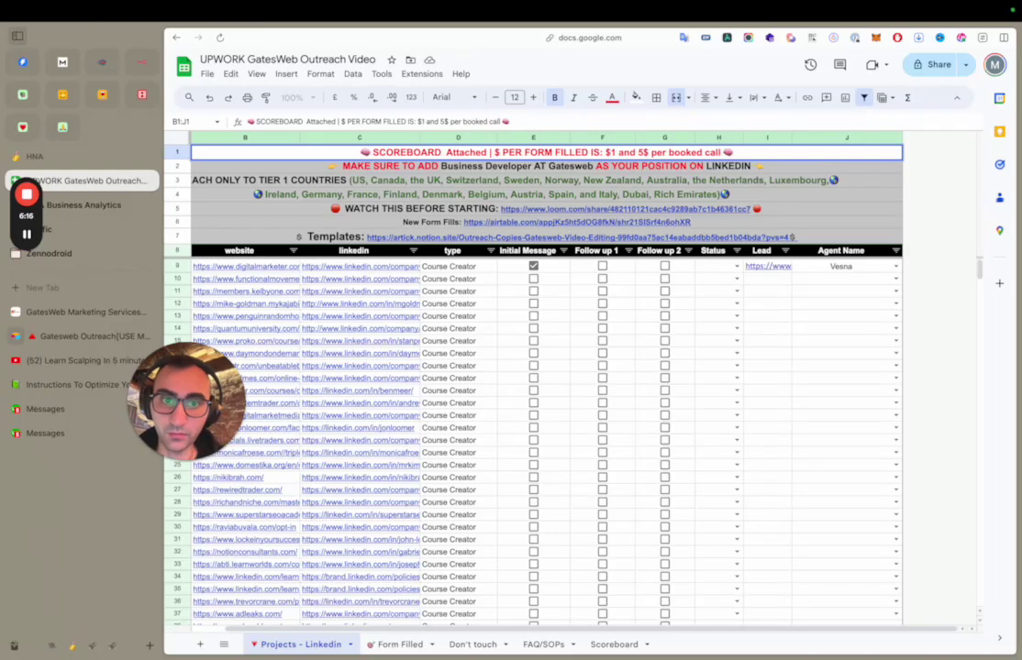
left_click(520, 171)
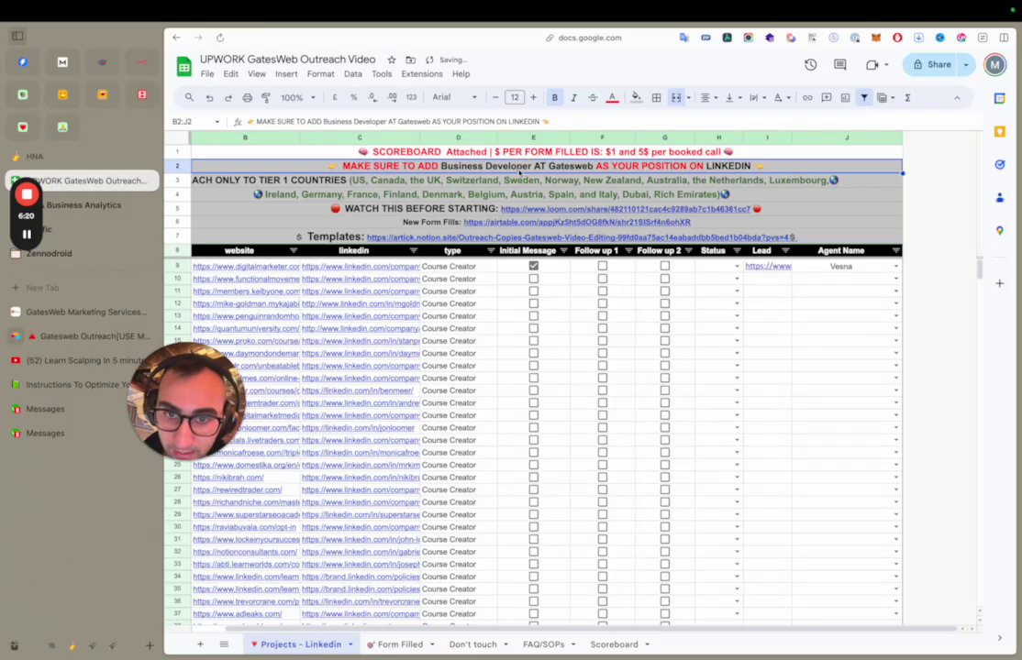
left_click(367, 181)
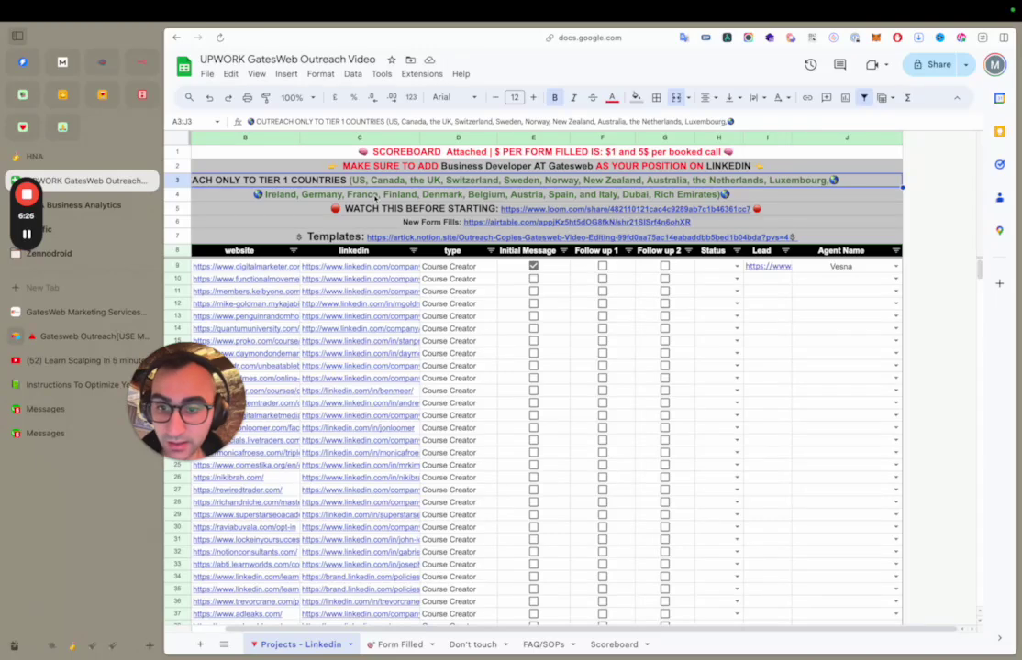
left_click(436, 266)
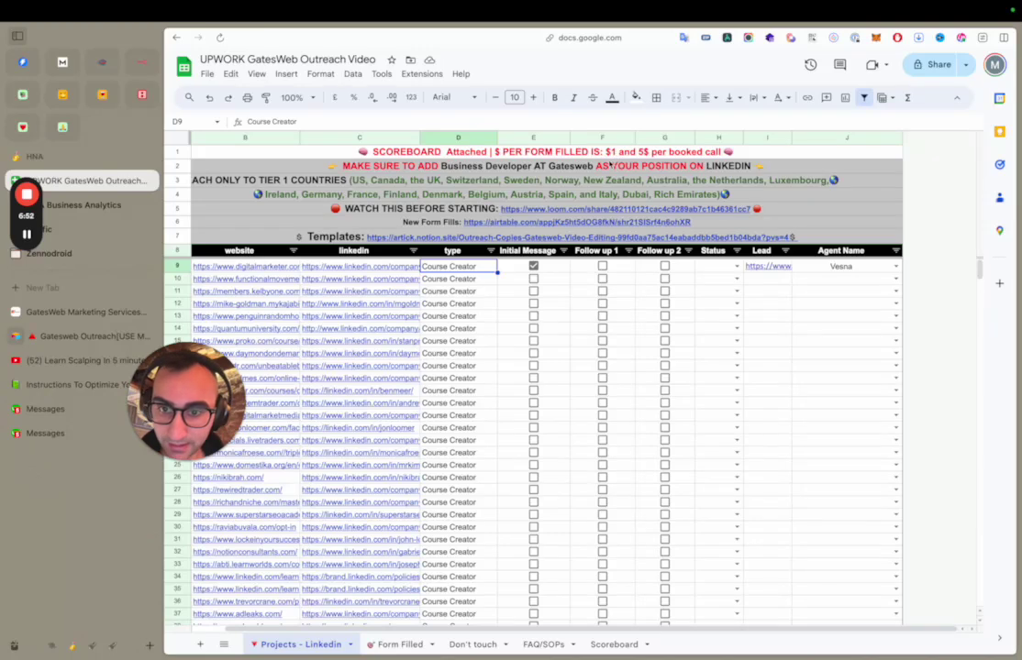
Insert a column right of type and paste the 'Hi #FIRSTNAME…' template into E9.
right_click(457, 138)
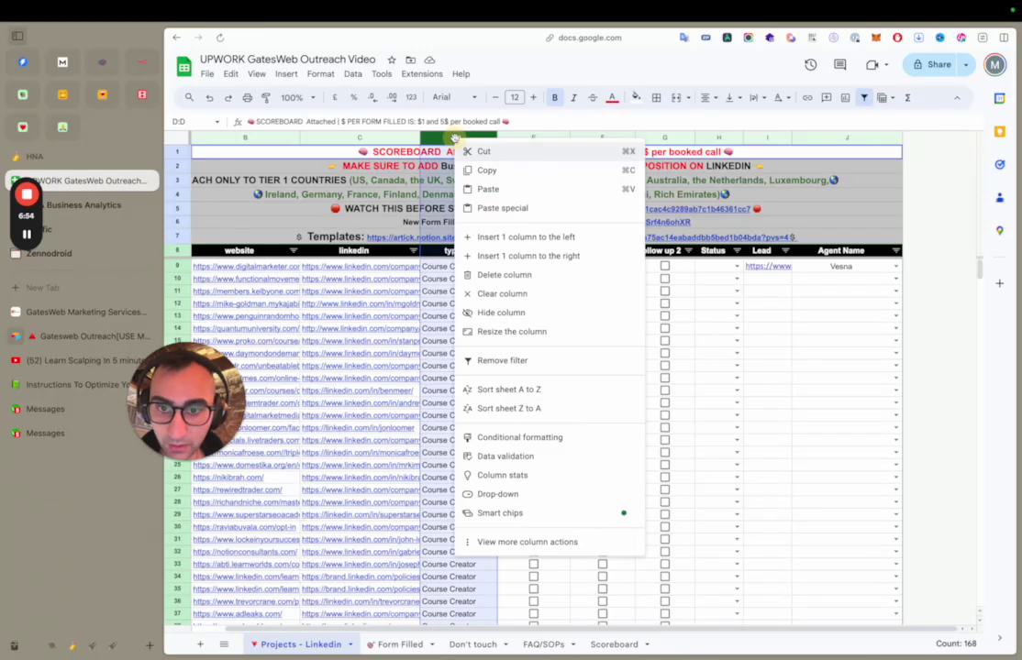
left_click(527, 266)
left_click(521, 266)
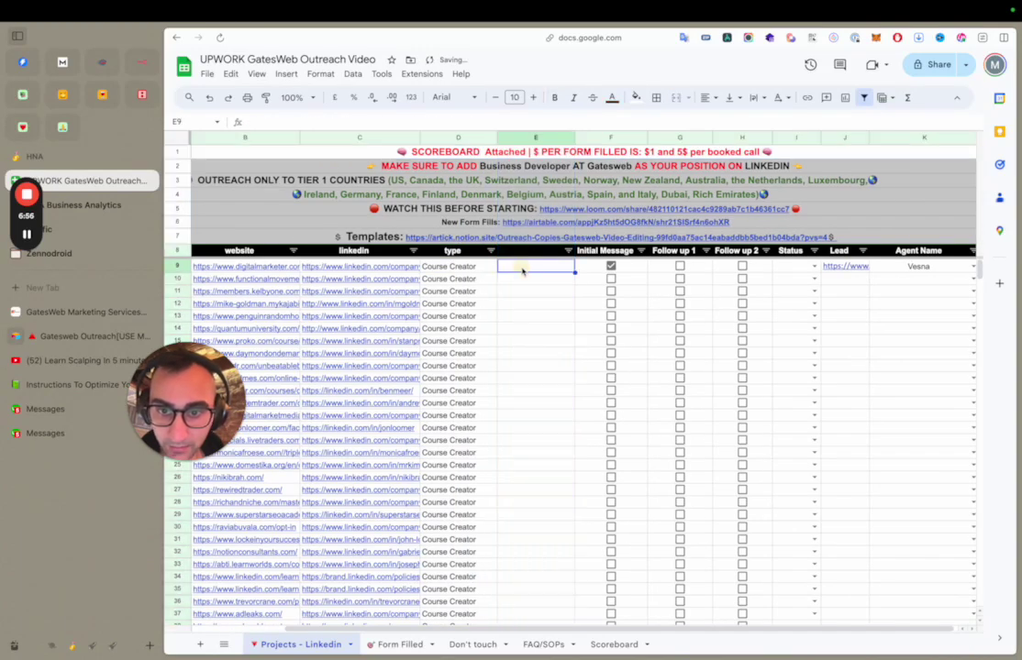
key("super+shift+v")
key("Return")
key("Return")
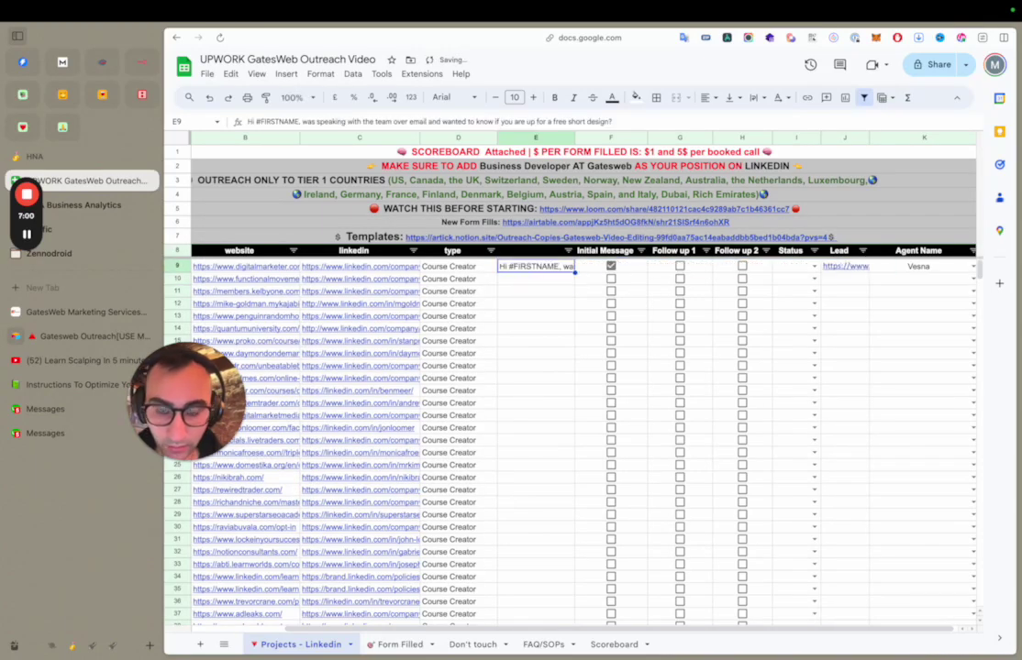
Fill the template message down every lead row of the new column.
key("ctrl+Down")
key("ctrl+shift+Up")
key("shift+Down")
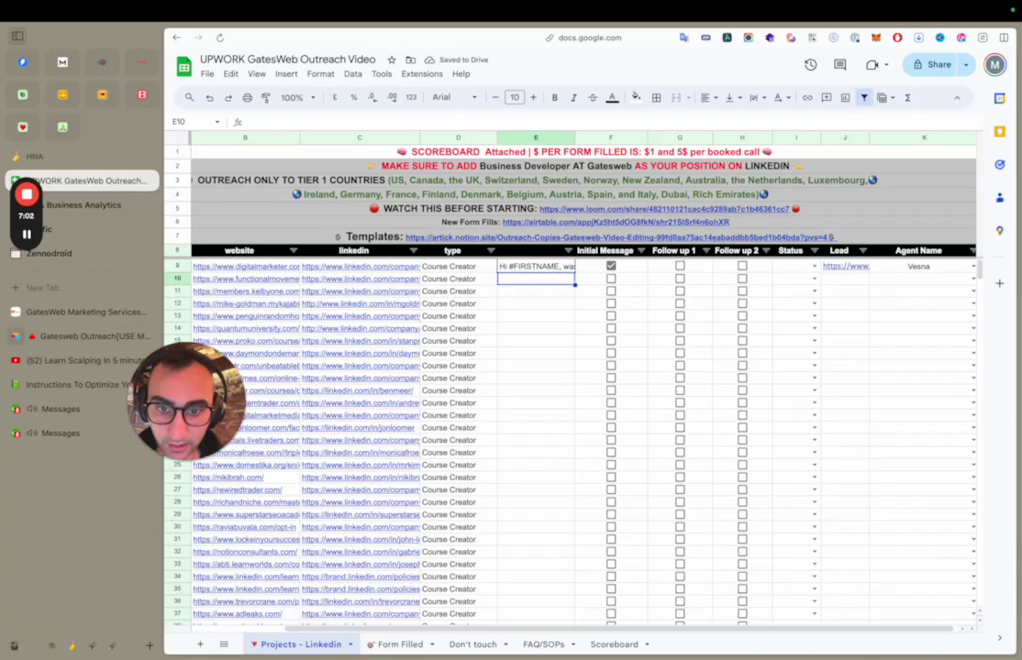
type("Hi #FIRSTNAME, was speaking with the team over email and wanted to know if you are up for a free short design?")
key("ctrl+Up")
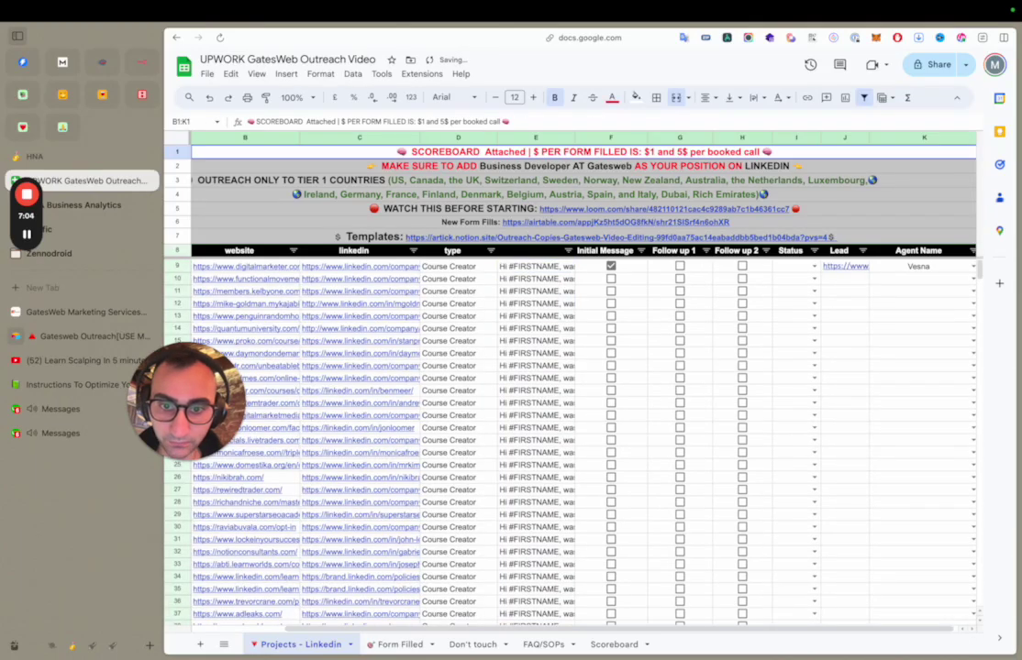
key("Down")
key("Down")
key("Down")
key("Down")
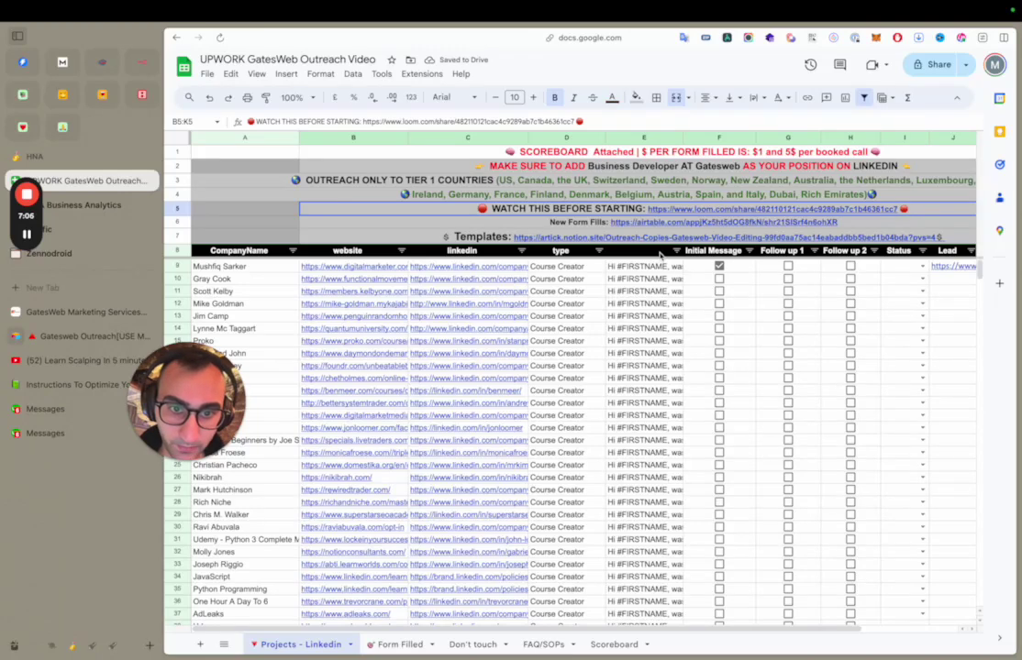
Title the new column '1st Message' in E8 and narrow the CompanyName column.
left_click(644, 251)
type("1st Message")
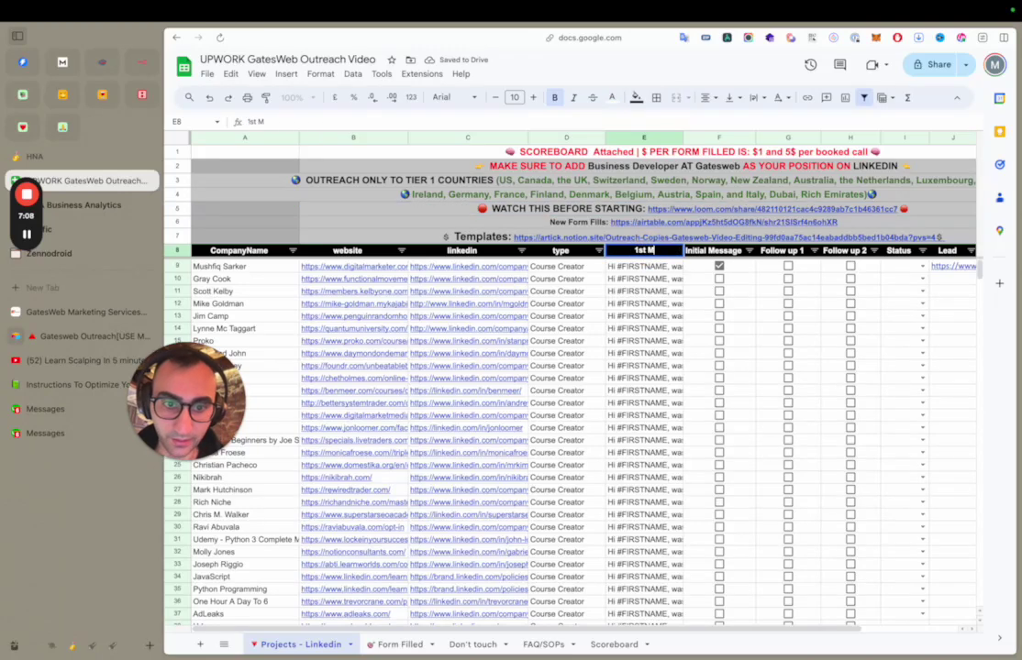
key("Return")
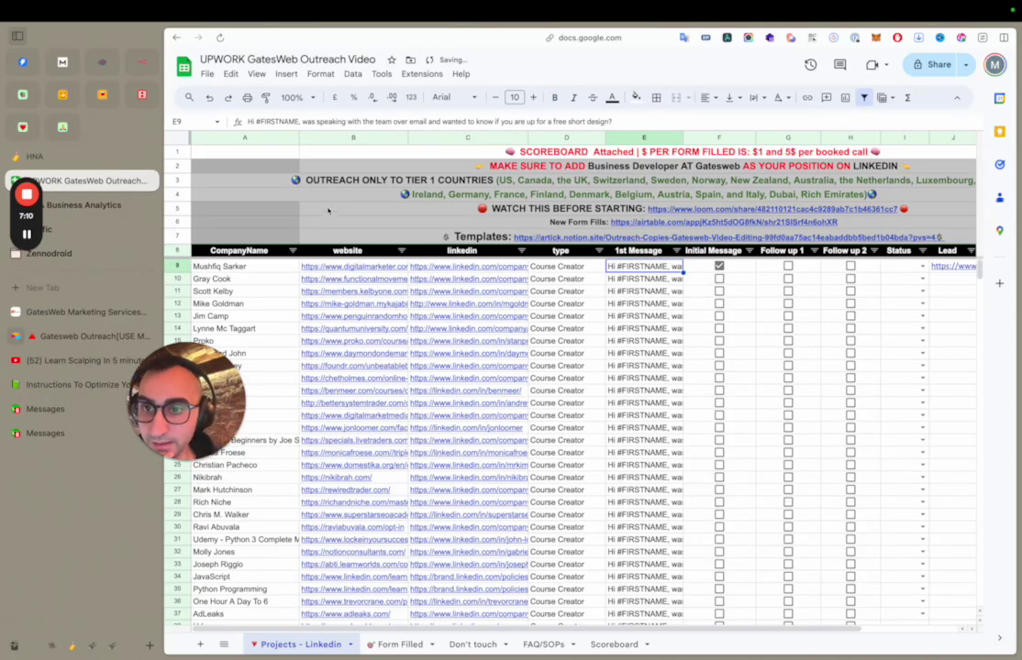
left_click_drag(298, 138, 281, 137)
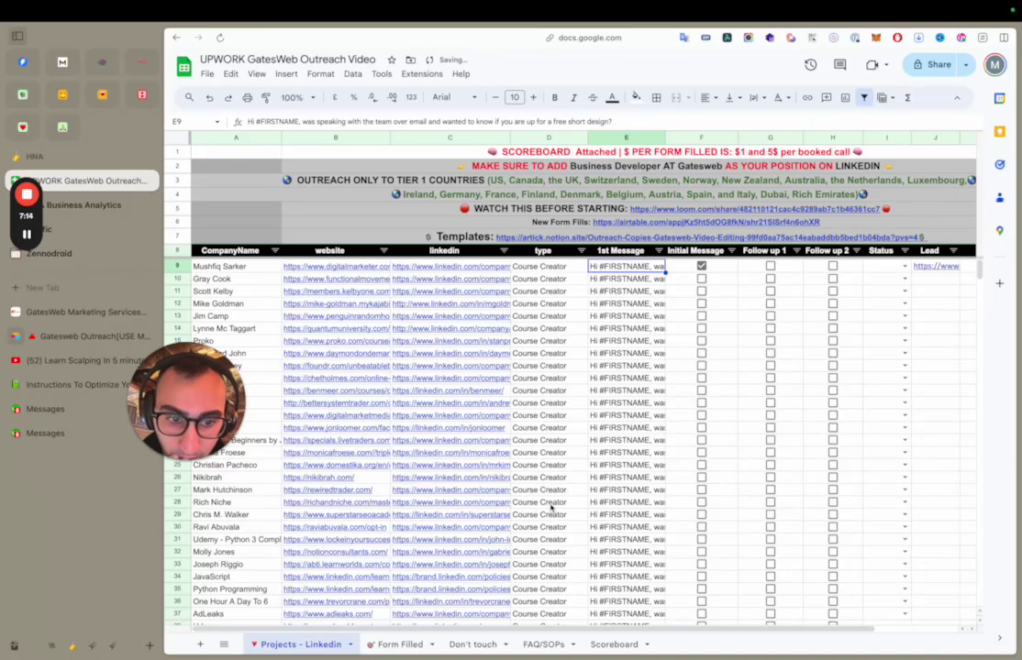
Review LinkedIn links in column C and lead cells, then select the row 1 scoreboard header.
left_click(477, 354)
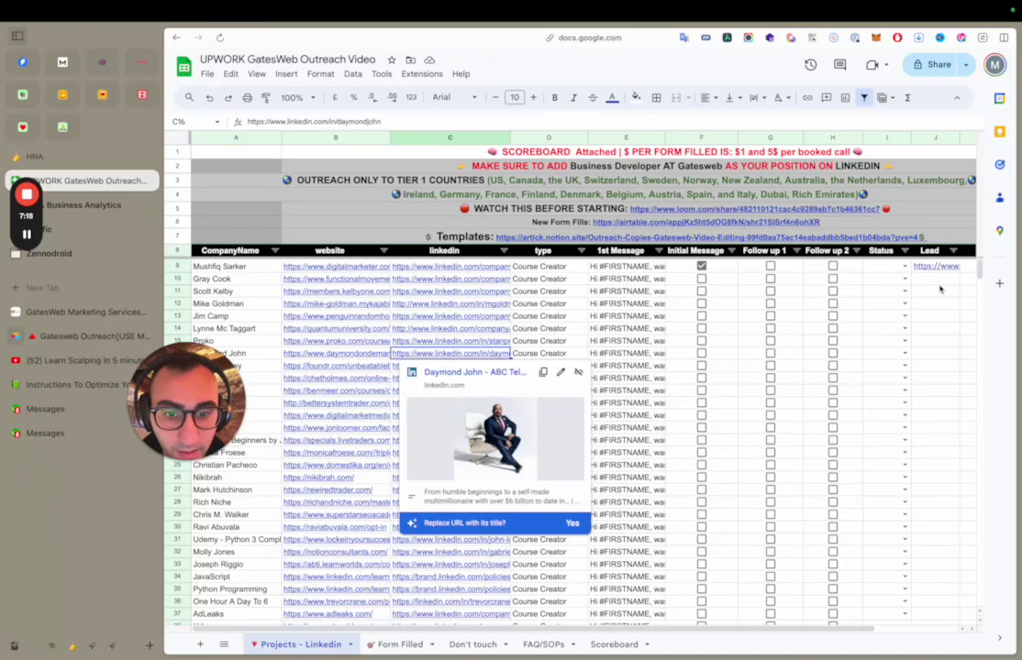
left_click_drag(933, 278, 934, 328)
left_click(502, 366)
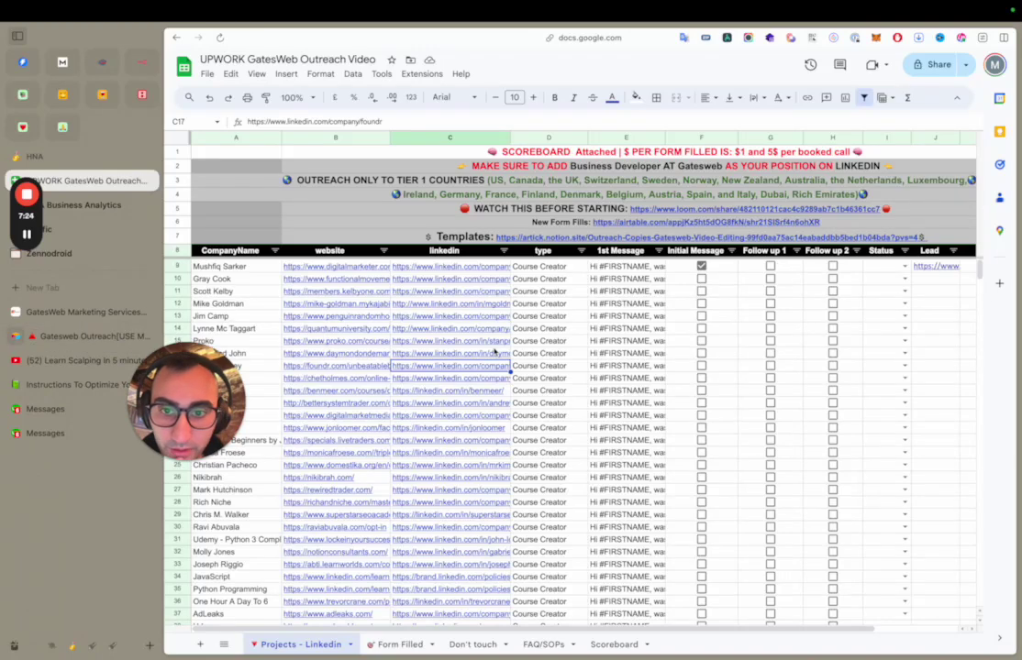
mouse_move(493, 350)
left_click(546, 306)
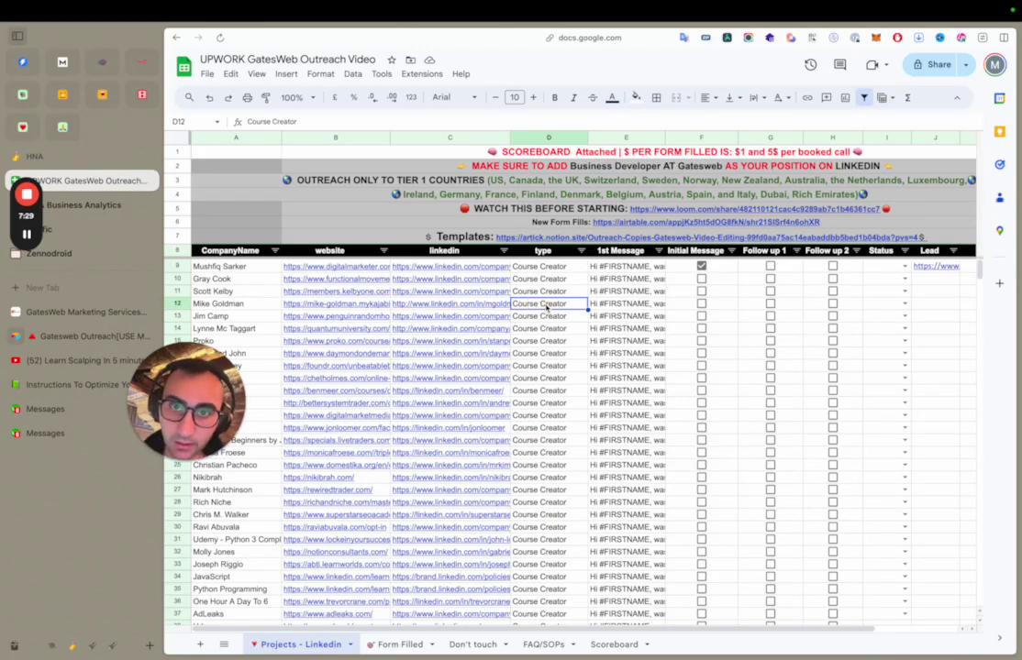
mouse_move(494, 319)
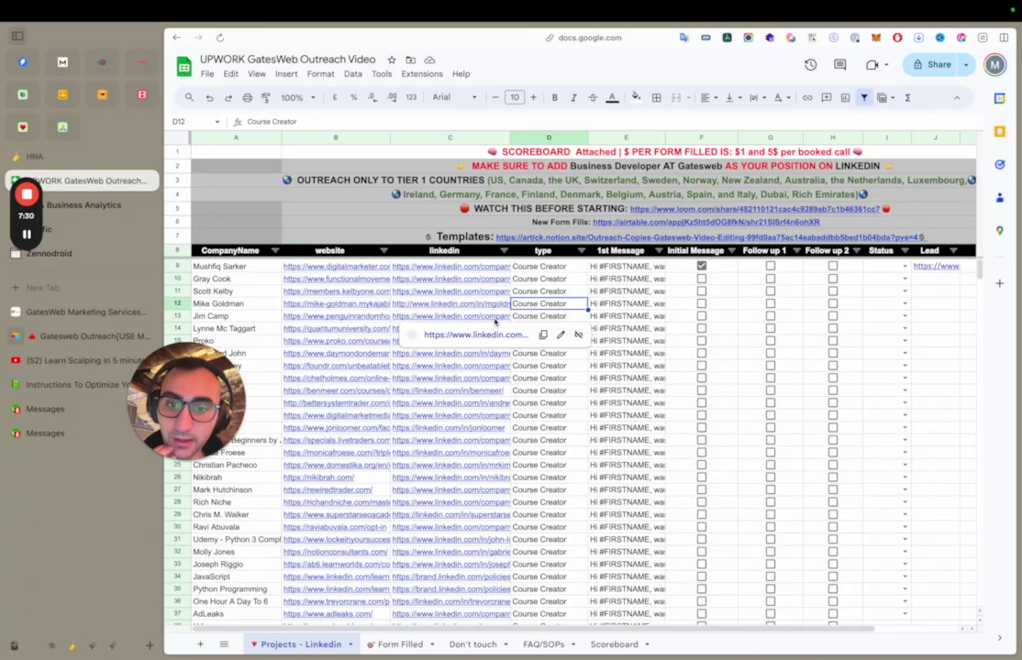
left_click(535, 280)
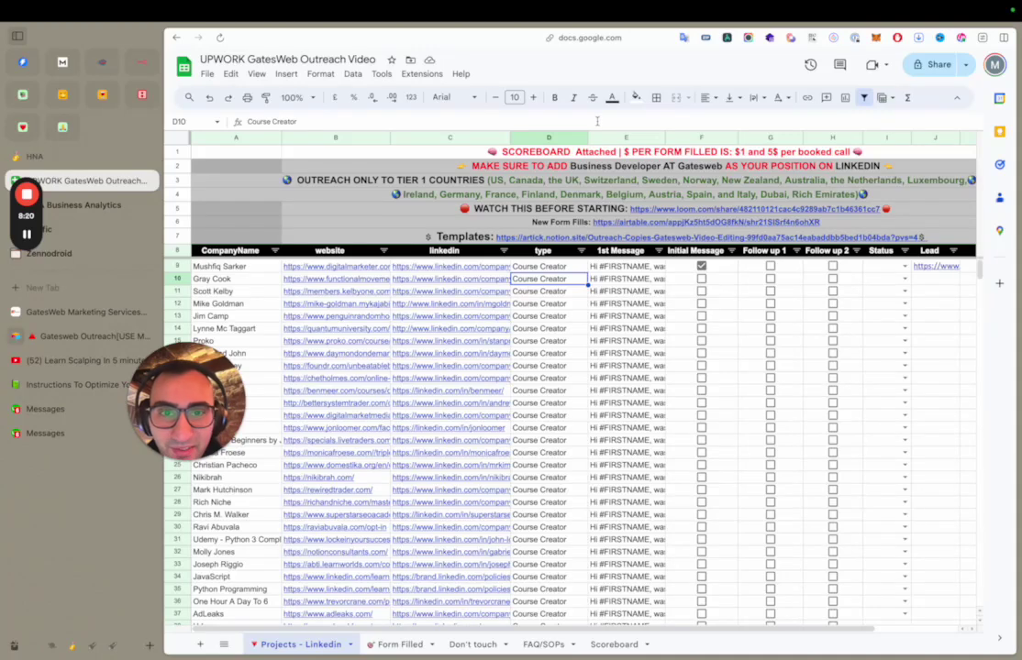
left_click(650, 155)
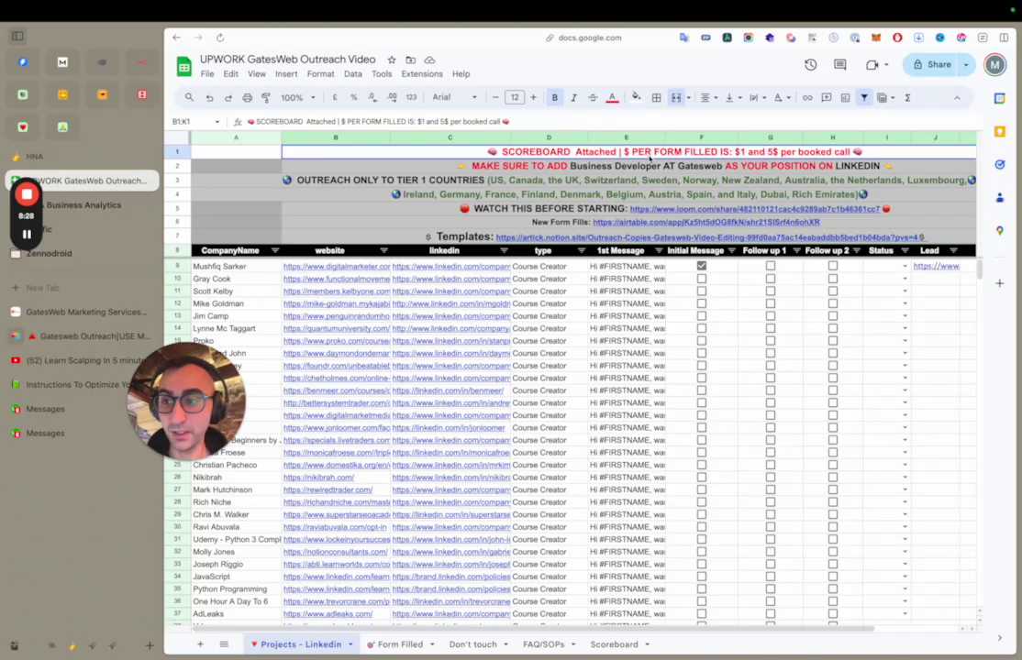
left_click(63, 337)
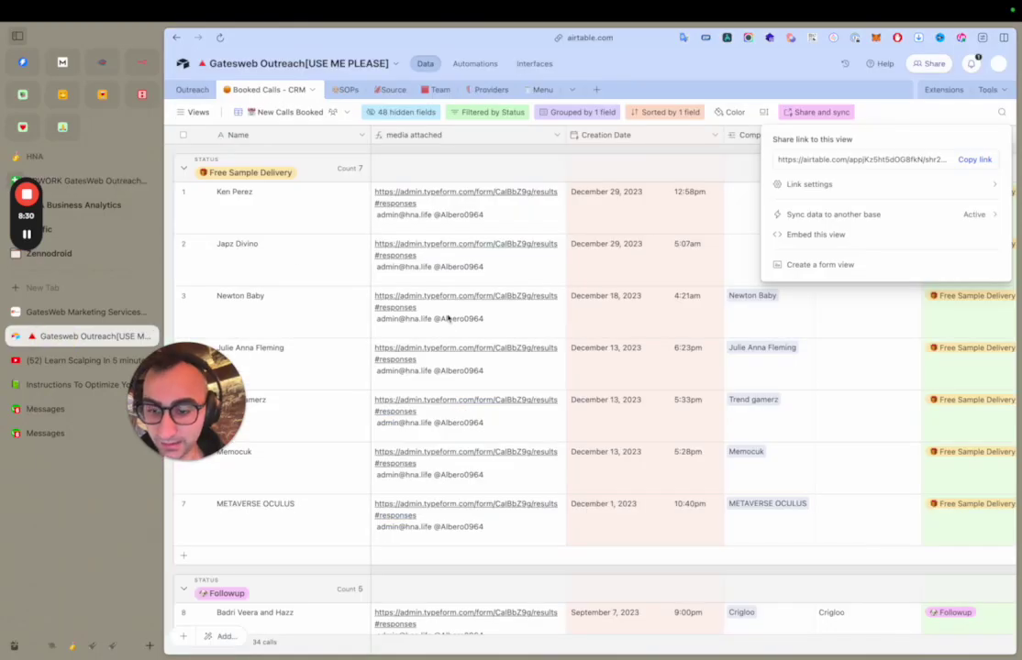
Scroll through the booked calls grid and close the Share and sync panel.
scroll(442, 440, "down", 3)
scroll(440, 436, "up", 3)
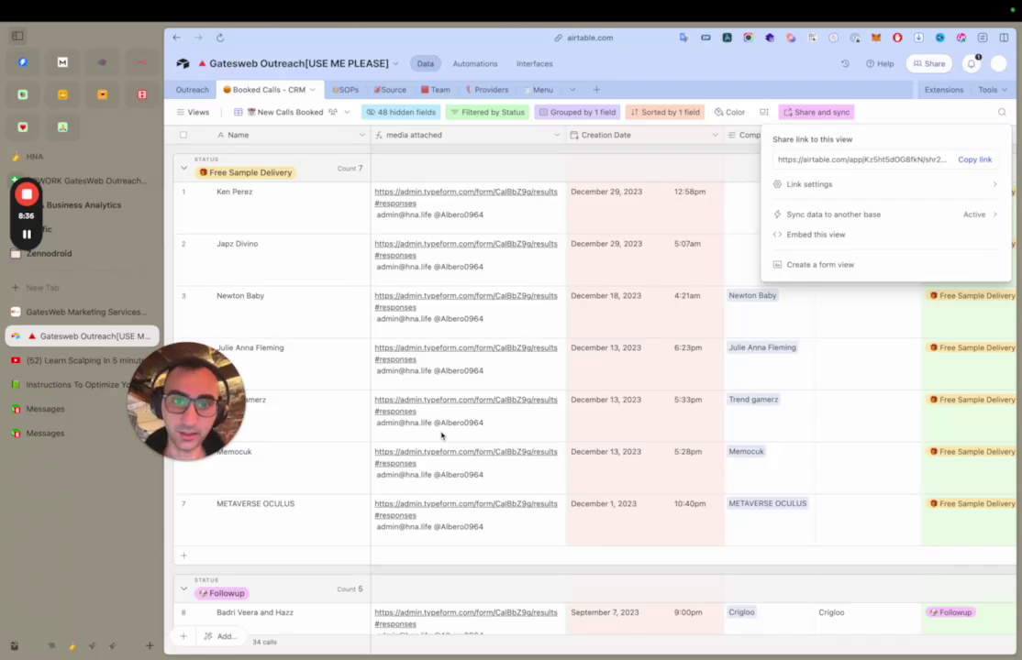
scroll(442, 435, "down", 15)
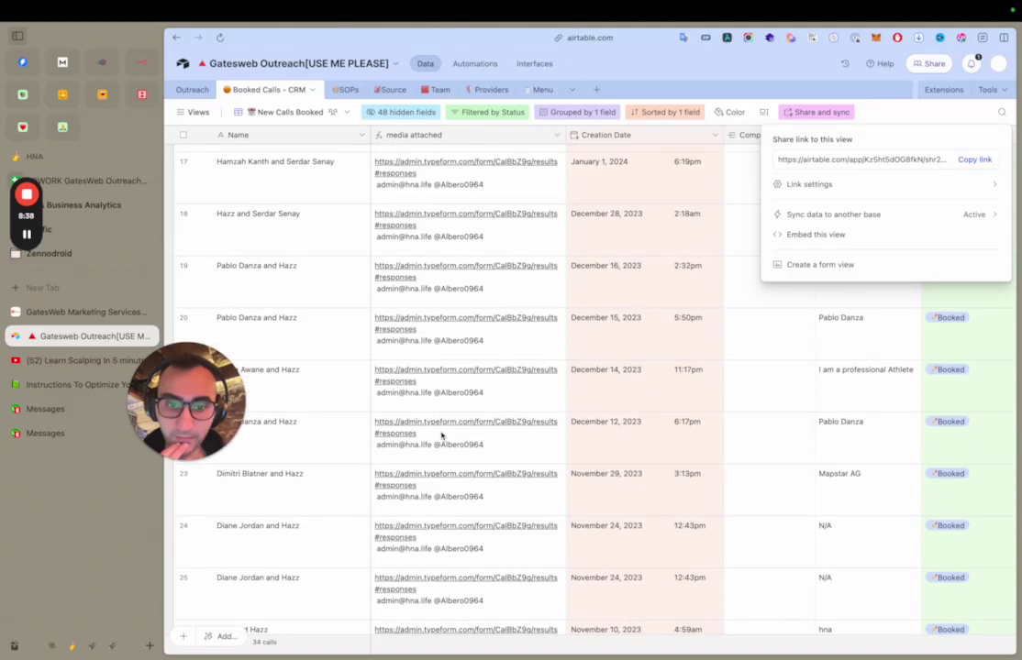
scroll(441, 436, "up", 15)
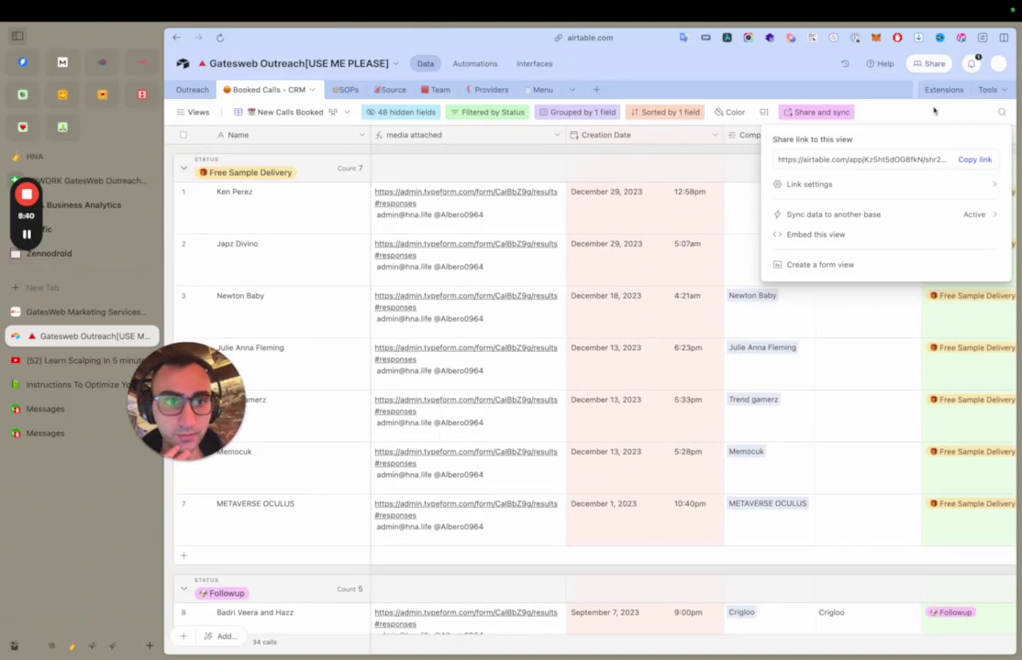
left_click(813, 98)
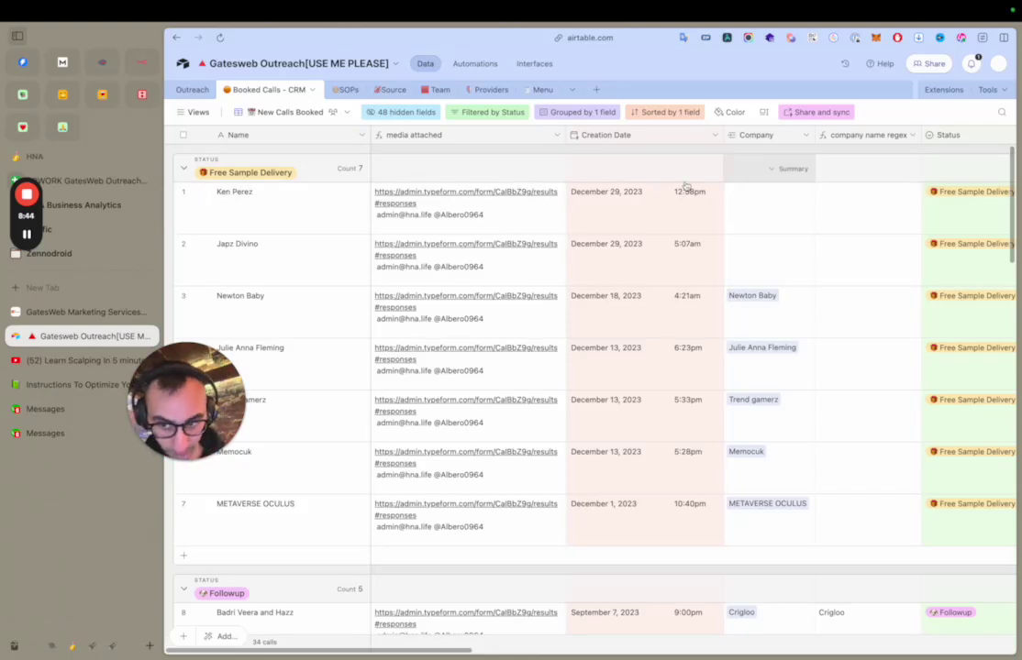
mouse_move(25, 195)
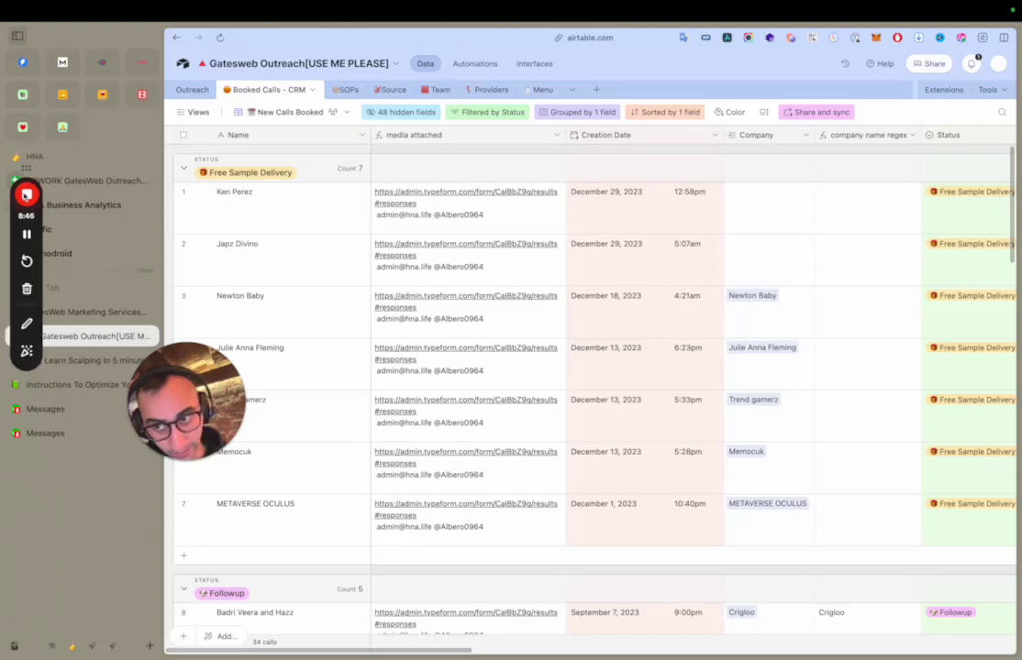